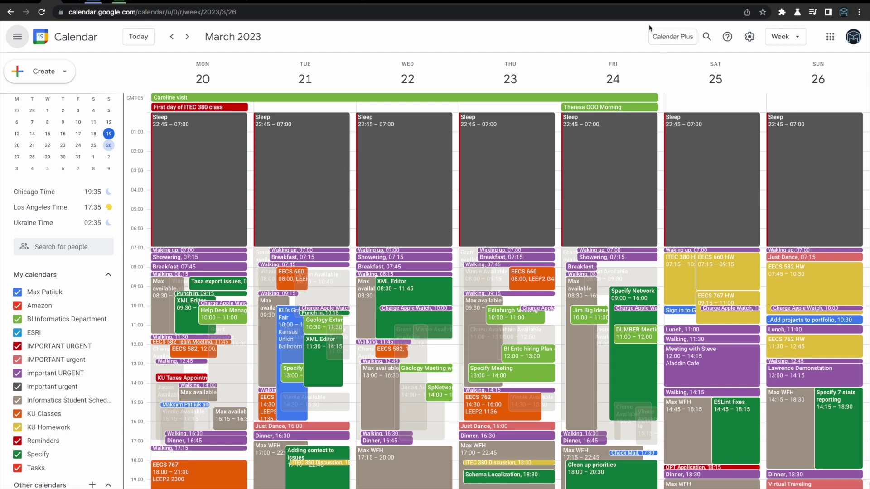
Step: Open the Calendar Plus dashboard for the week and check the details of the IMPORTANT urgent goal
click(671, 43)
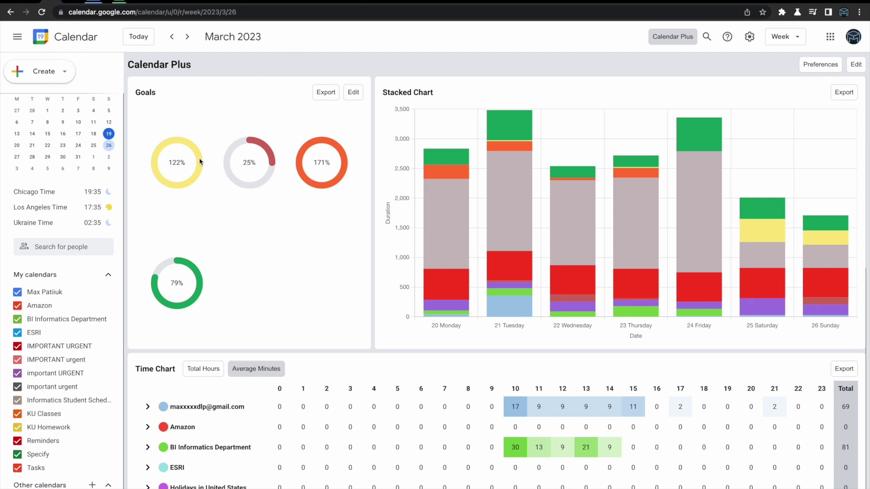
mouse_move(200, 162)
mouse_move(257, 143)
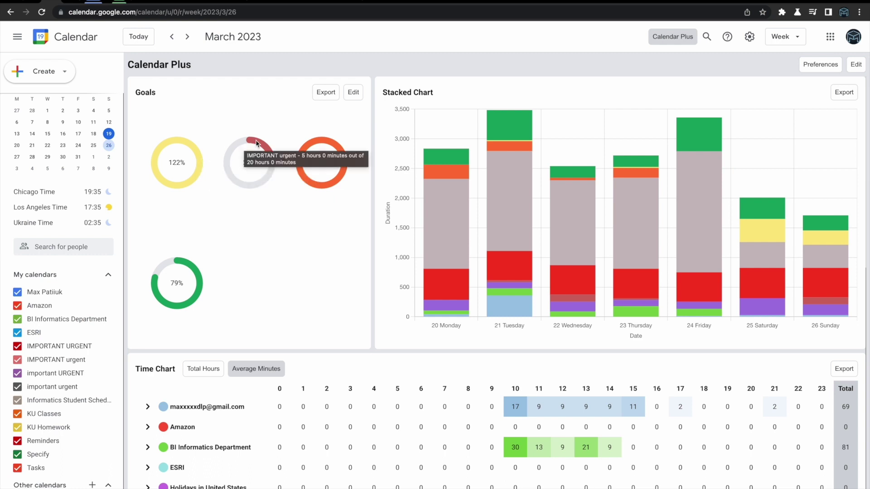
Step: Add a goal in the Goals widget for the IMPORTANT URGENT calendar, limited to the Sleep category
click(353, 92)
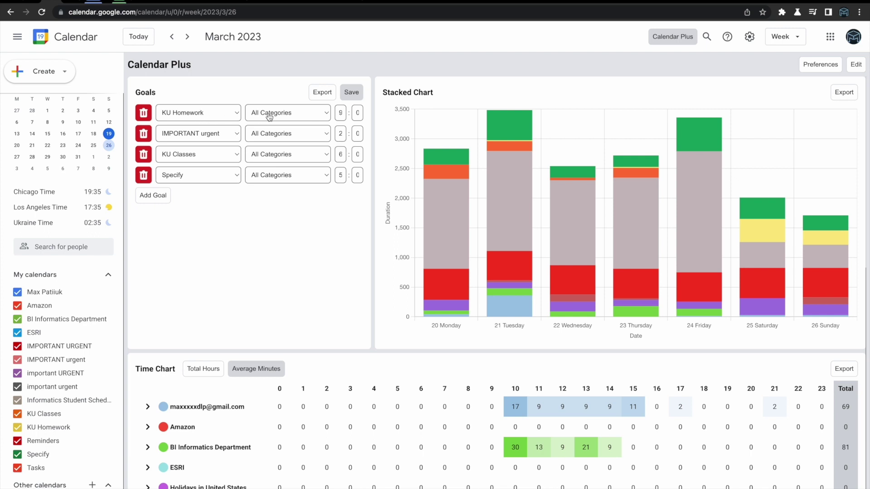
click(154, 200)
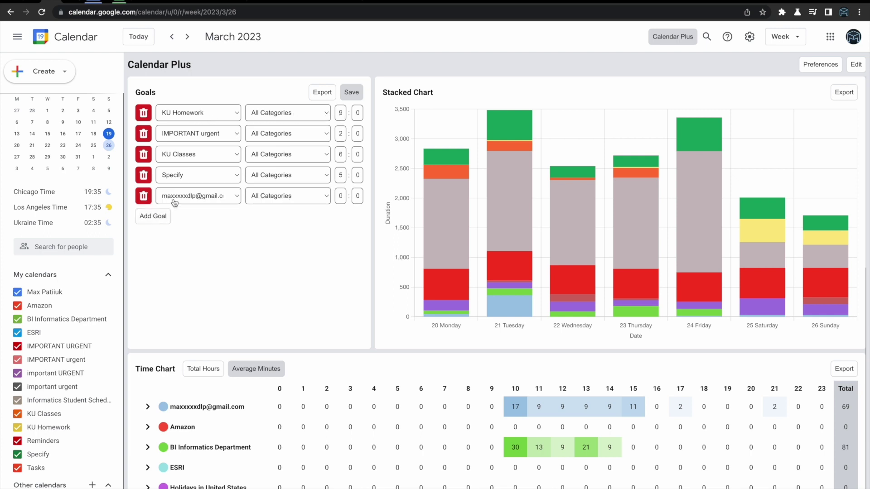
click(186, 200)
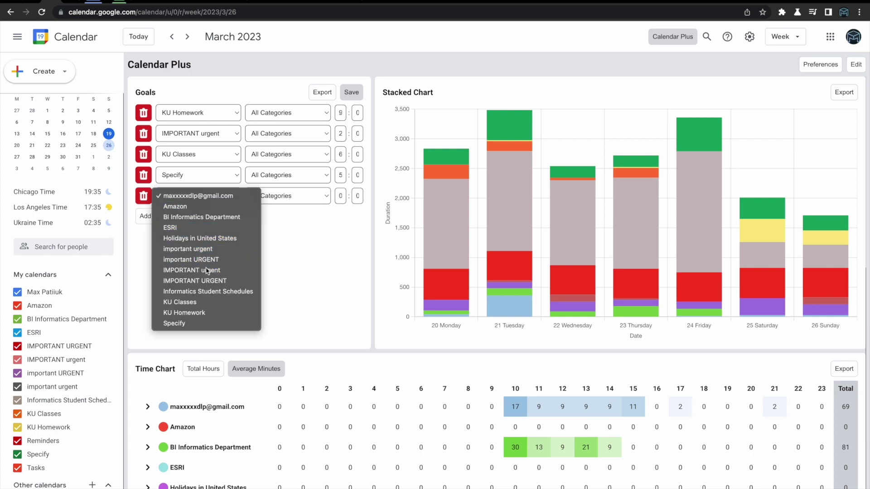
click(195, 270)
click(192, 202)
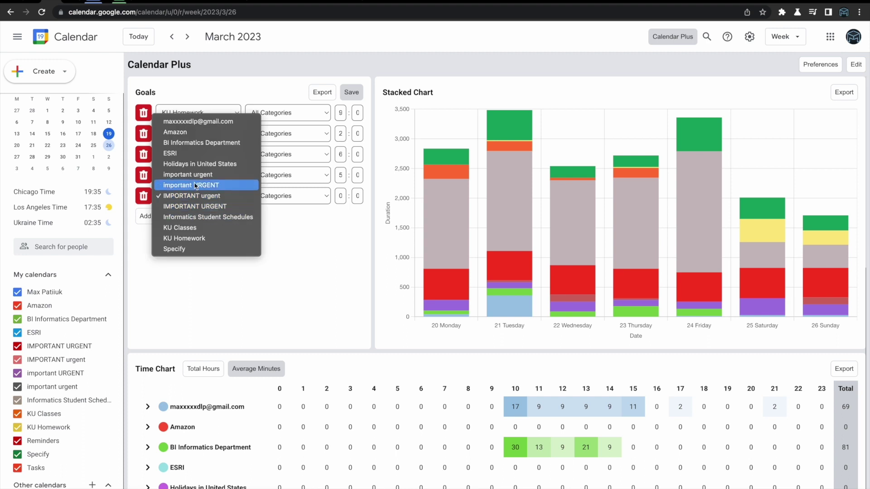
click(196, 206)
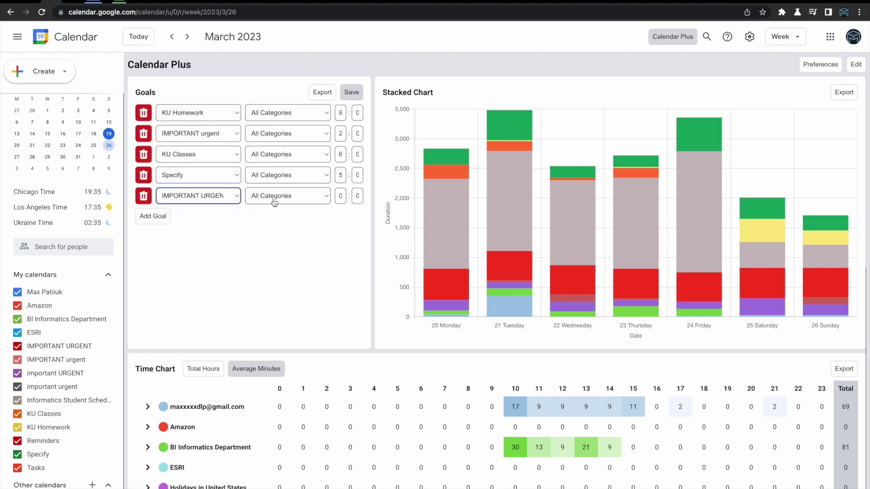
click(274, 202)
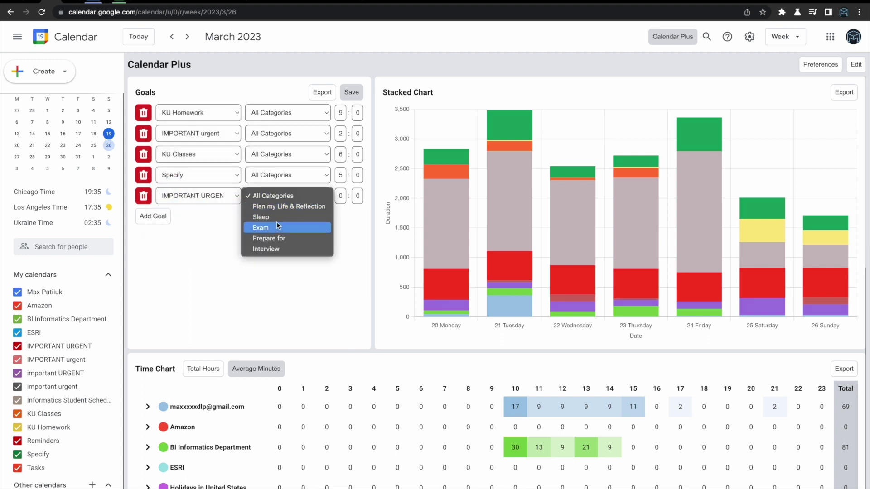
click(277, 217)
click(341, 197)
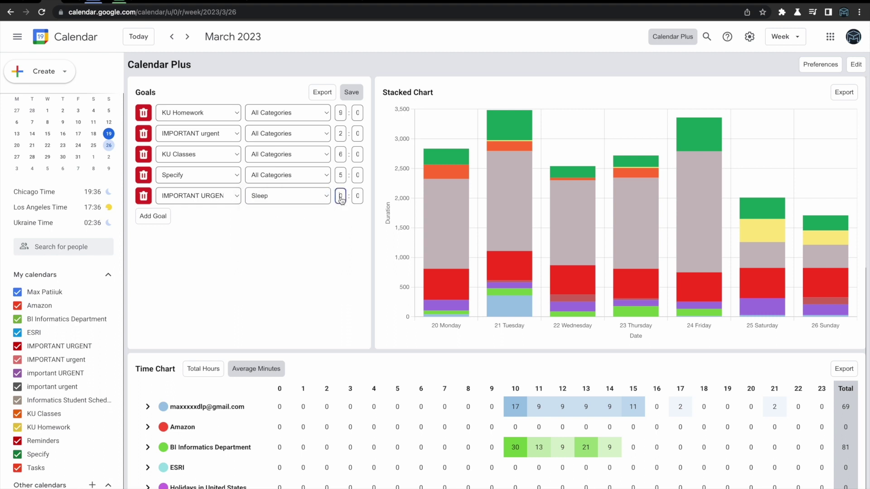
double_click(342, 198)
Step: Delete the newly added IMPORTANT URGENT Sleep goal and save the Goals widget
click(143, 196)
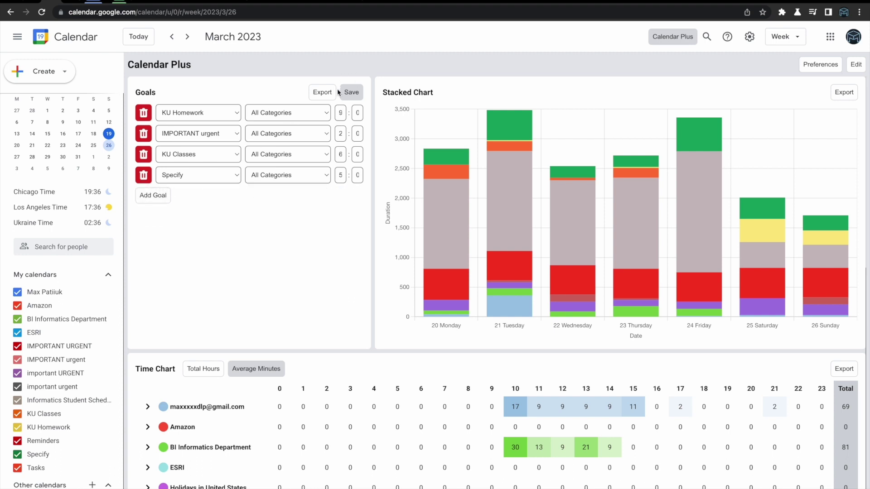
click(347, 94)
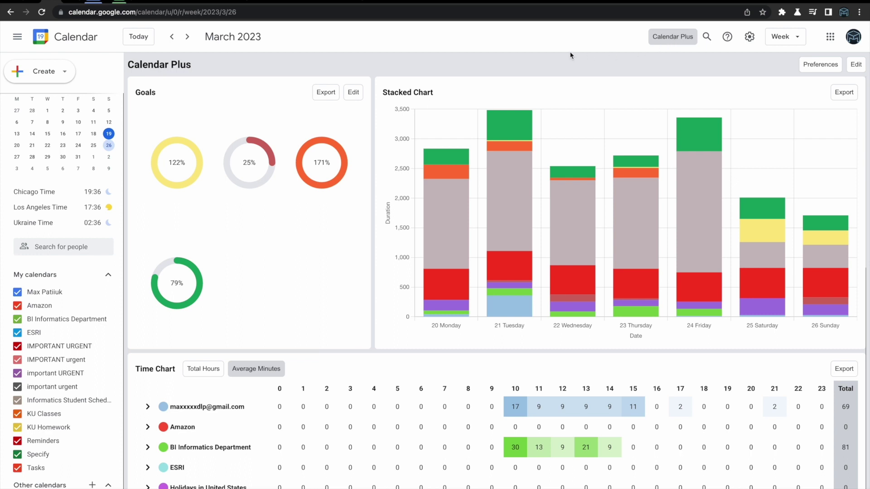
Step: Inspect the Stacked Chart's per-calendar durations for Tuesday 21 and Wednesday 22
mouse_move(510, 151)
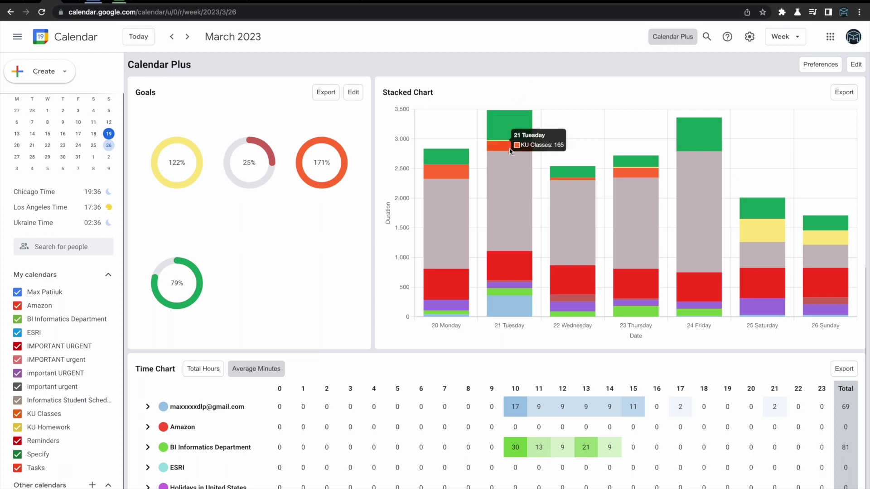
mouse_move(511, 181)
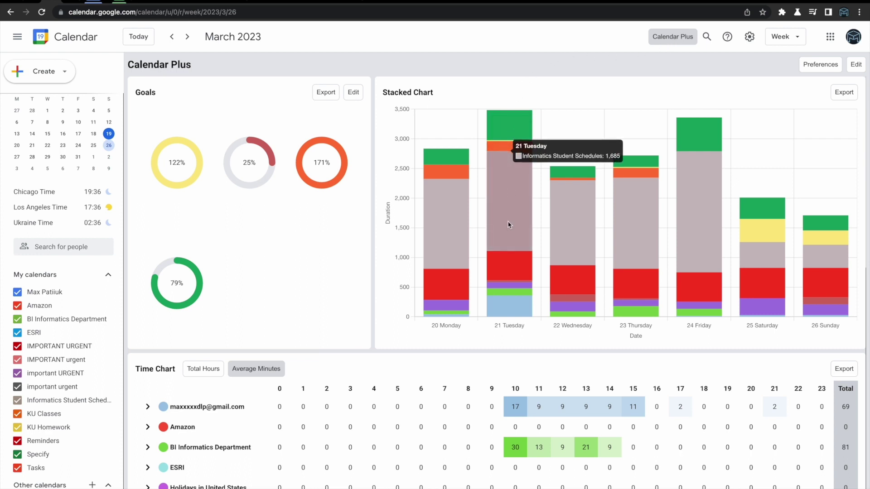
mouse_move(516, 286)
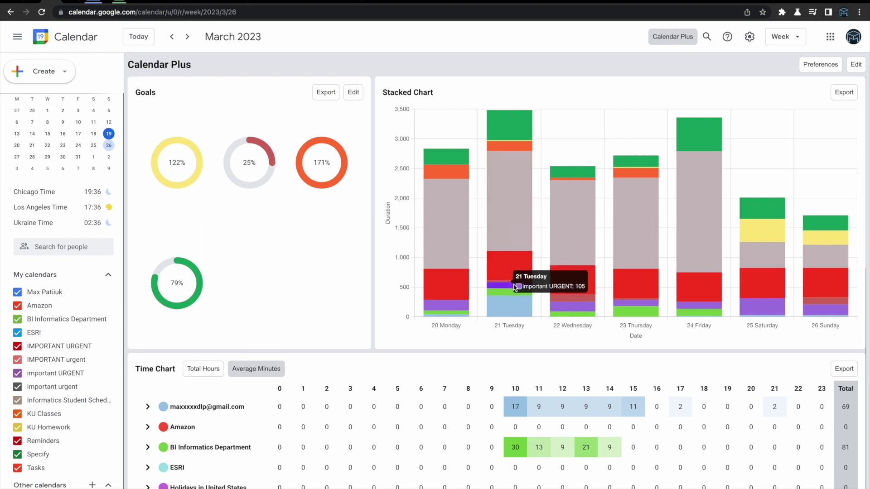
mouse_move(597, 292)
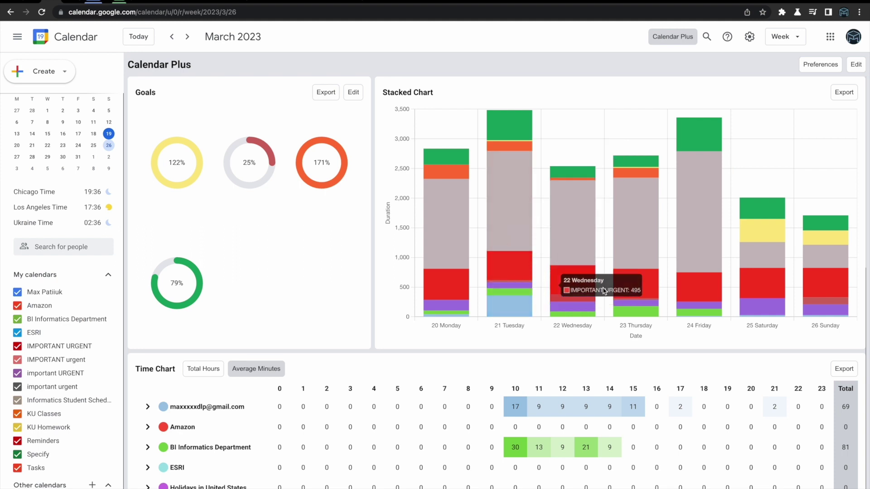
mouse_move(831, 257)
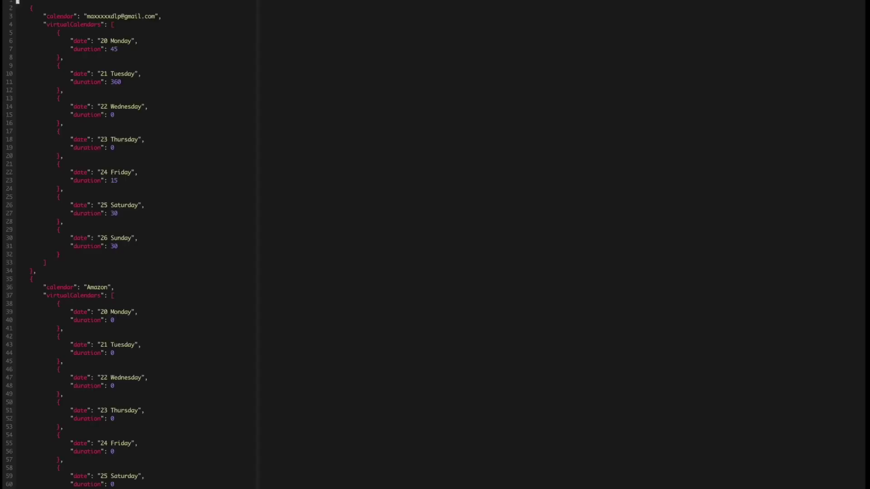
Step: Read through the exported Stacked Chart JSON, checking the daily durations listed for each calendar
key(Down)
key(Down)
key(Down)
key(Down)
key(Down)
key(Down)
key(Down)
key(Down)
key(Down)
key(Down)
key(Down)
key(Down)
key(Down)
key(Down)
key(Down)
key(Down)
key(Down)
key(Down)
key(Down)
key(Down)
key(Down)
key(Down)
key(Down)
key(Down)
key(Down)
key(Down)
key(Down)
key(Down)
key(Down)
key(Down)
key(Down)
key(Down)
key(Down)
key(Down)
key(Down)
key(Down)
key(Down)
key(Down)
key(Down)
key(Down)
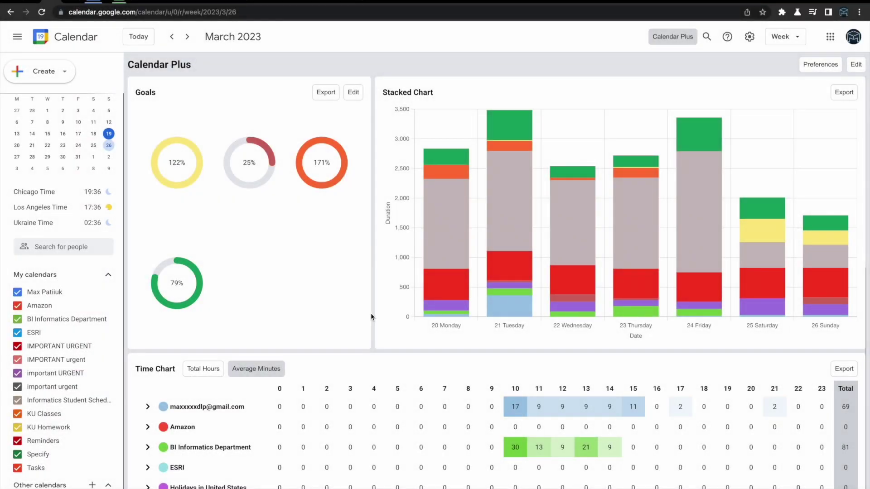
Step: Examine the Time Chart's category breakdowns for the IMPORTANT URGENT, important URGENT and IMPORTANT urgent calendars, collapsing each one again
scroll(371, 313, down, 5)
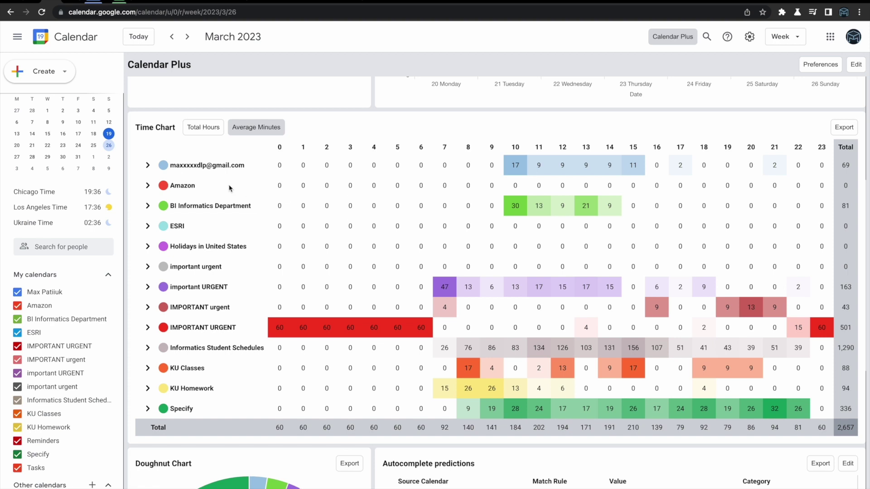
click(147, 327)
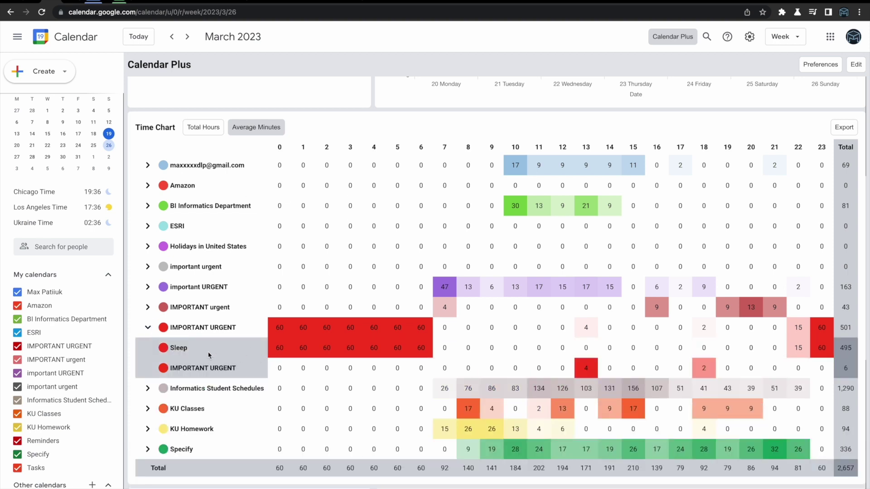
click(150, 332)
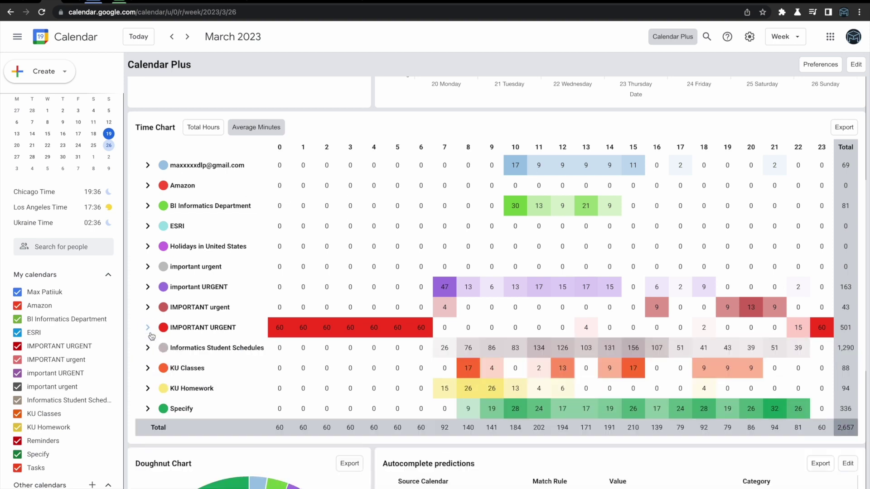
click(149, 290)
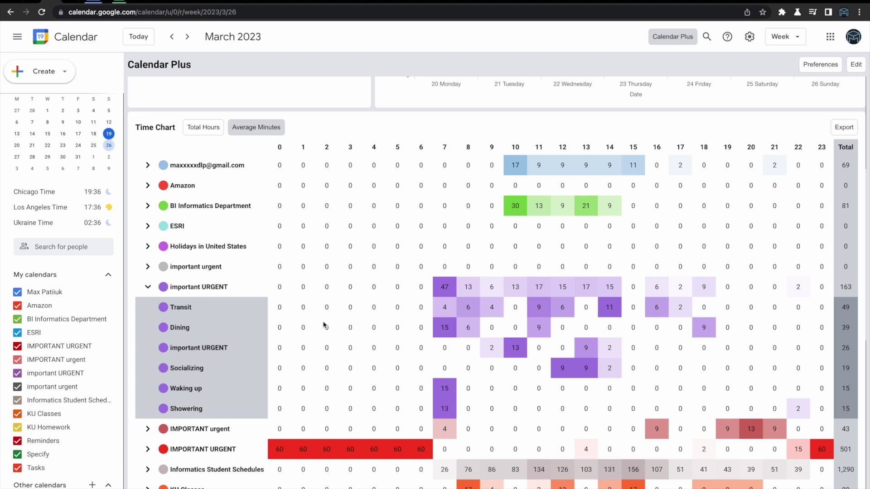
click(148, 287)
click(148, 307)
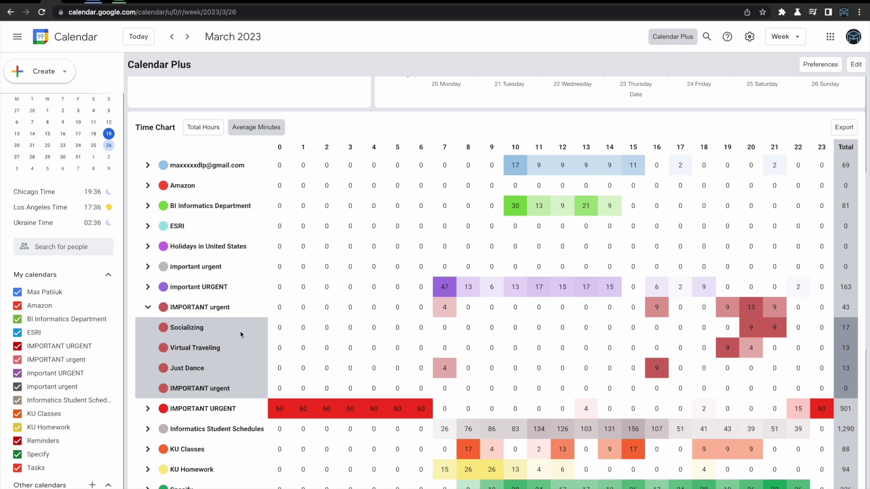
click(148, 307)
Step: Examine the Time Chart's category breakdowns for the KU Classes and KU Homework calendars, collapsing each one again
click(148, 368)
scroll(146, 367, down, 1)
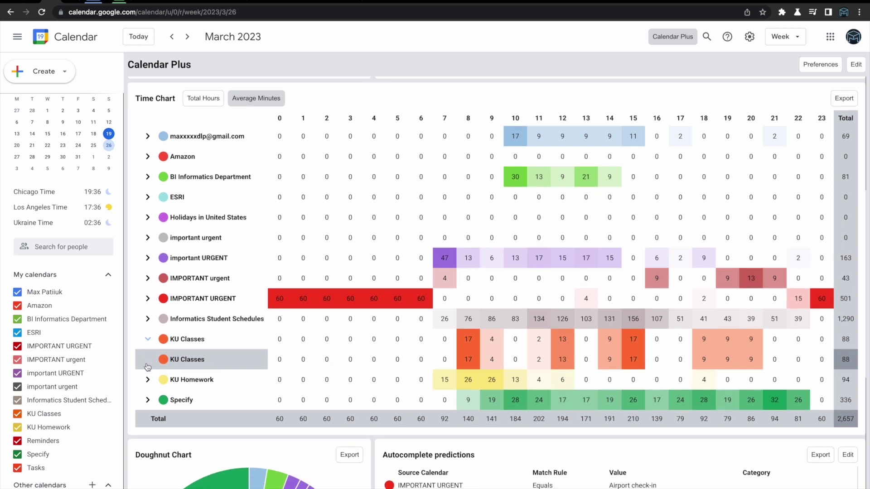
click(147, 339)
click(147, 360)
scroll(148, 362, down, 2)
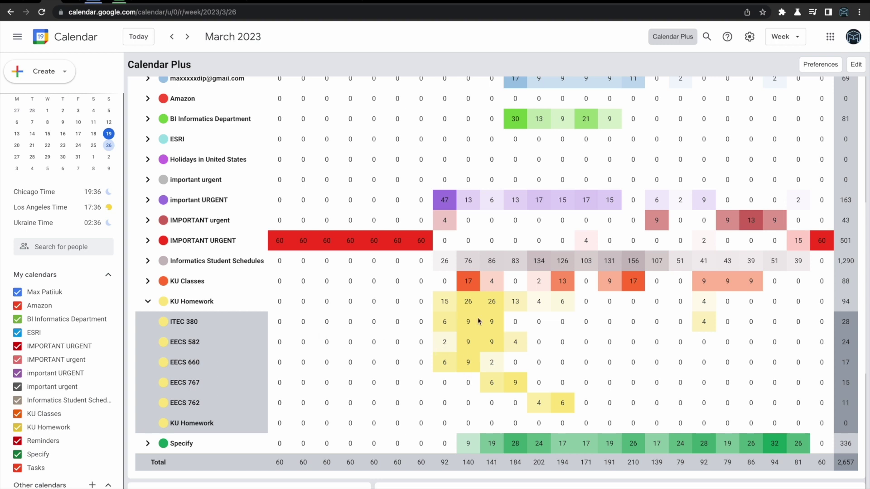
click(147, 302)
Step: Switch the Time Chart from average minutes to total hours
scroll(147, 303, up, 4)
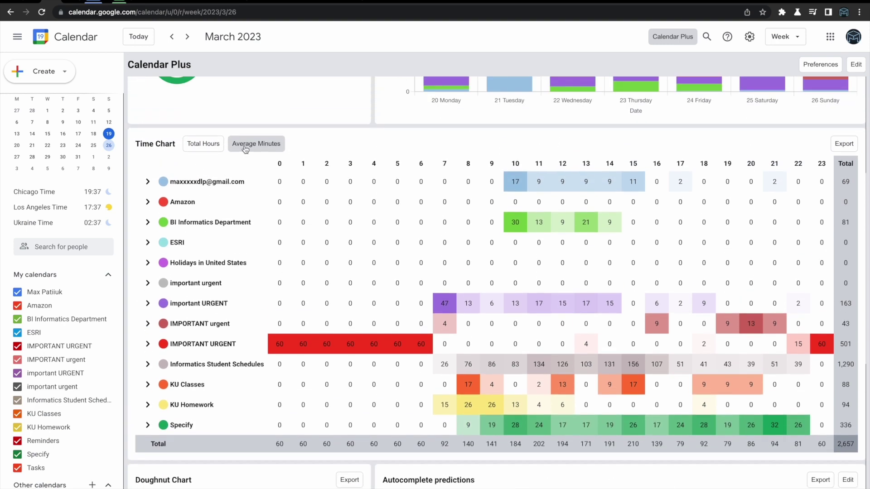
click(213, 148)
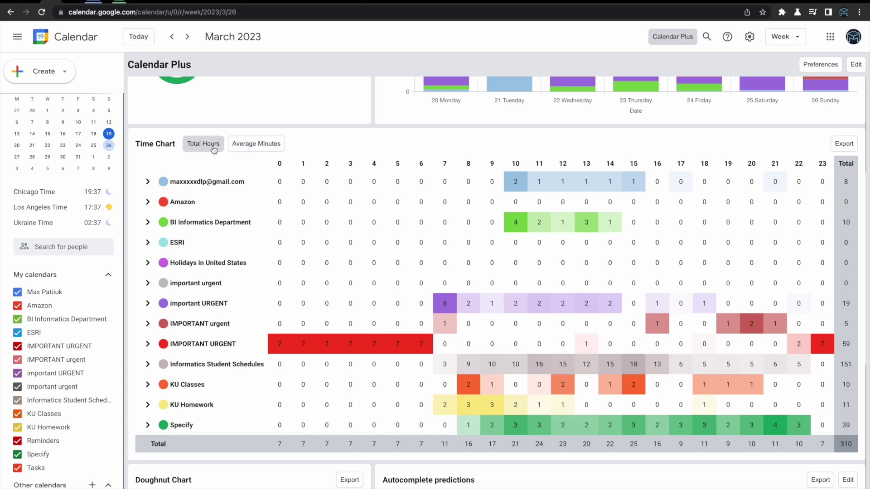
Step: Examine the Doughnut Chart and read through the Autocomplete predictions rules, including the Informatics Student Schedules entries
scroll(238, 151, down, 7)
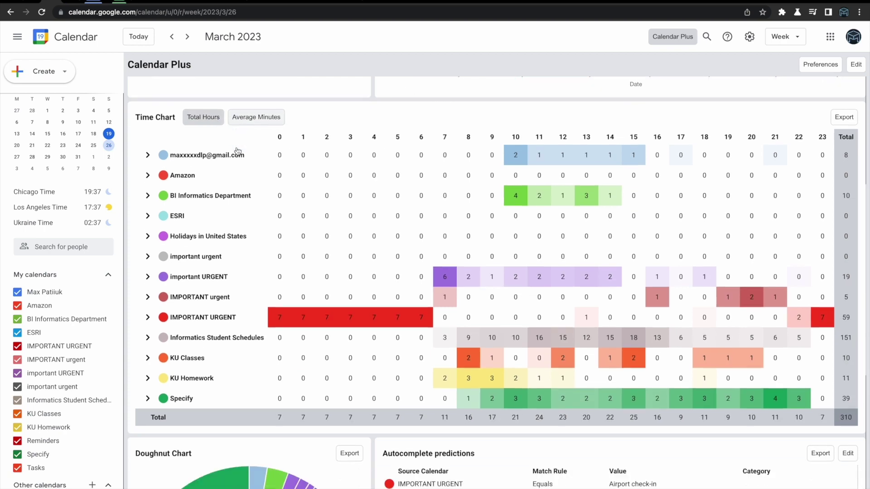
scroll(236, 149, down, 1)
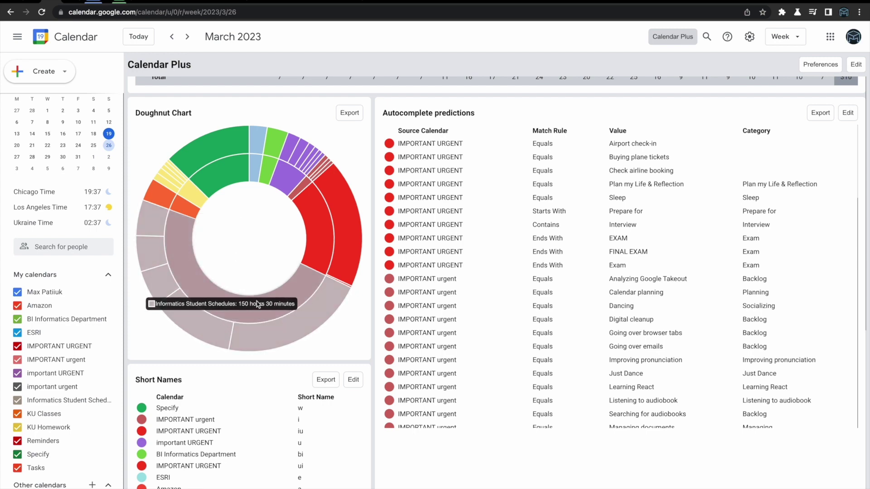
scroll(524, 257, down, 15)
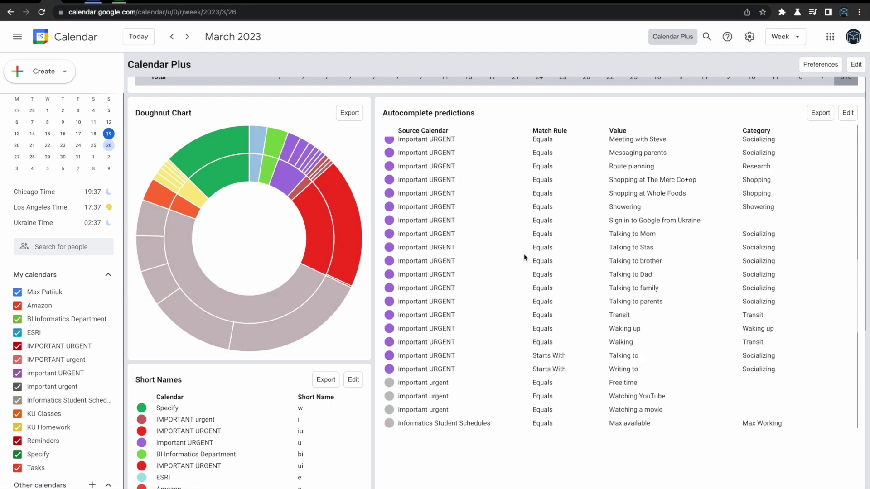
scroll(524, 258, down, 3)
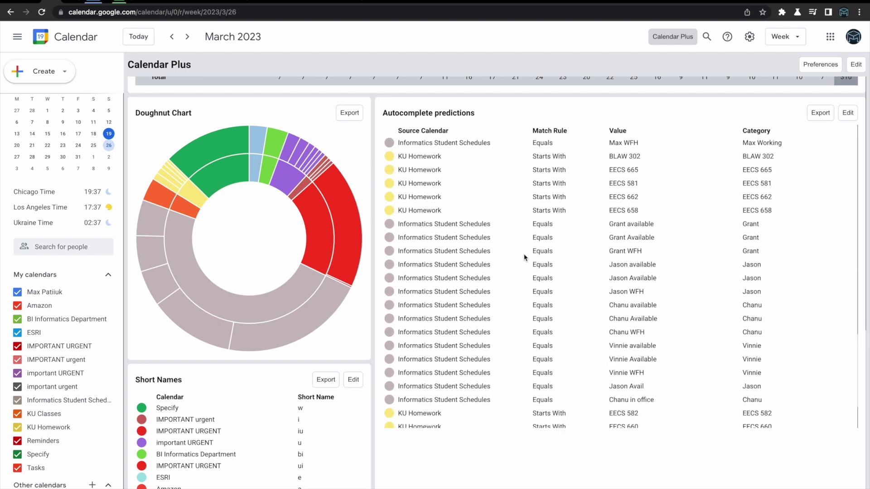
scroll(553, 254, down, 1)
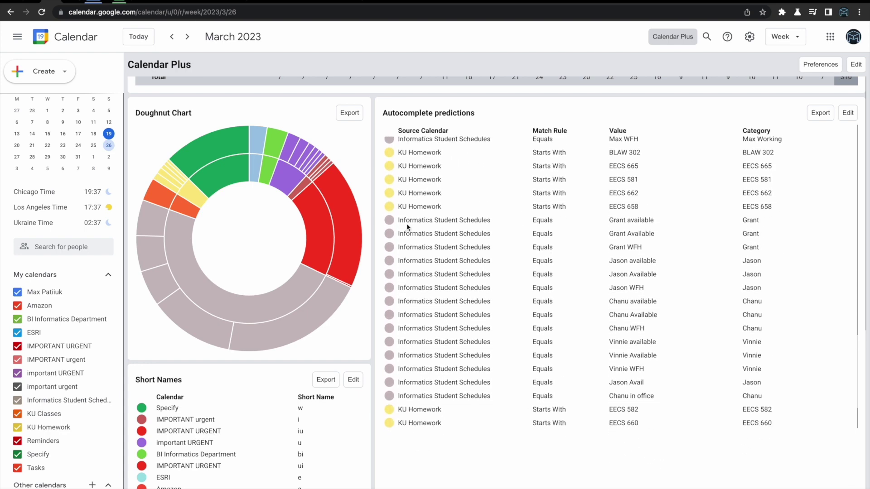
drag(610, 220, 664, 224)
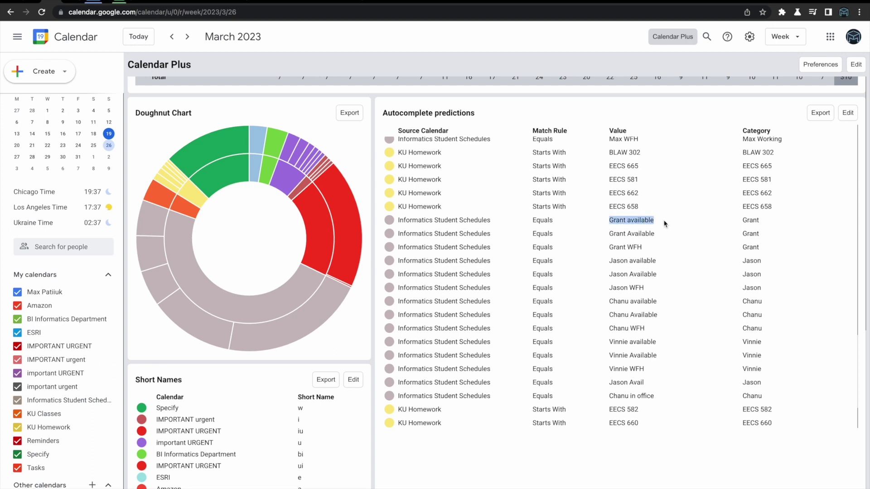
click(540, 221)
scroll(381, 364, down, 5)
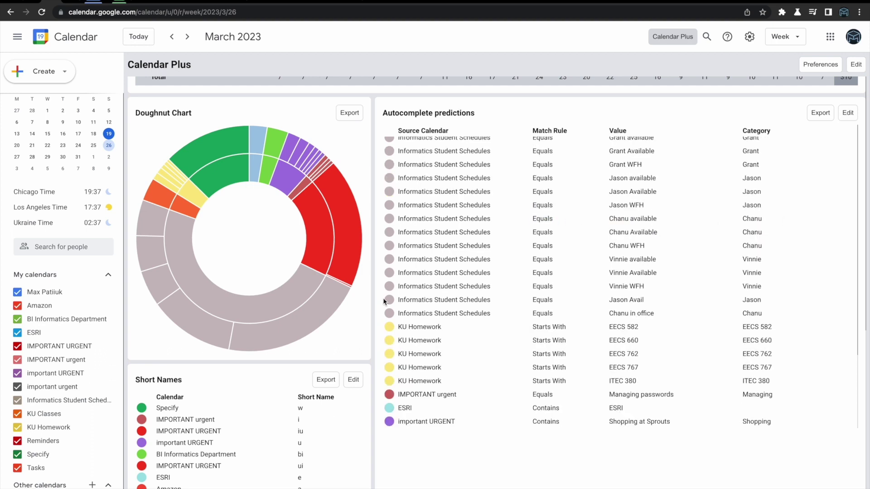
Step: Close the dashboard and draft a Wednesday, March 22 event from 15:15 to 16:00 titled "EECS 665 HW" to try calendar autocompletion
click(681, 38)
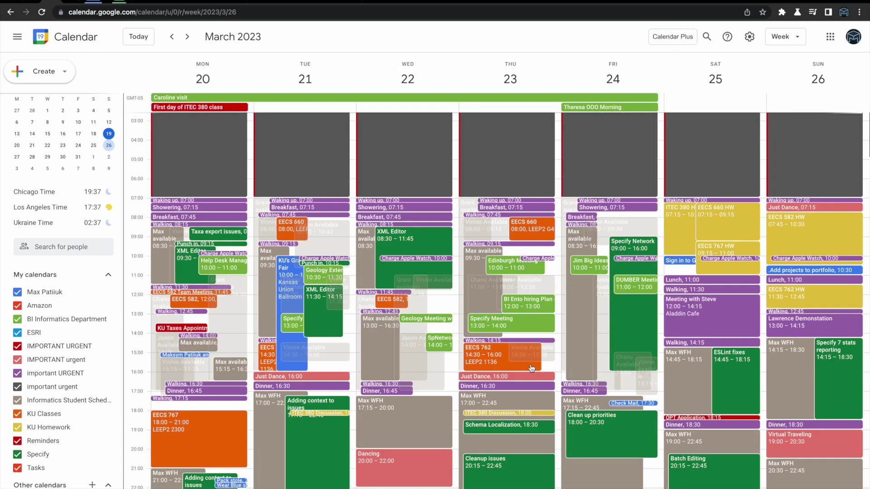
click(433, 362)
text(EEC)
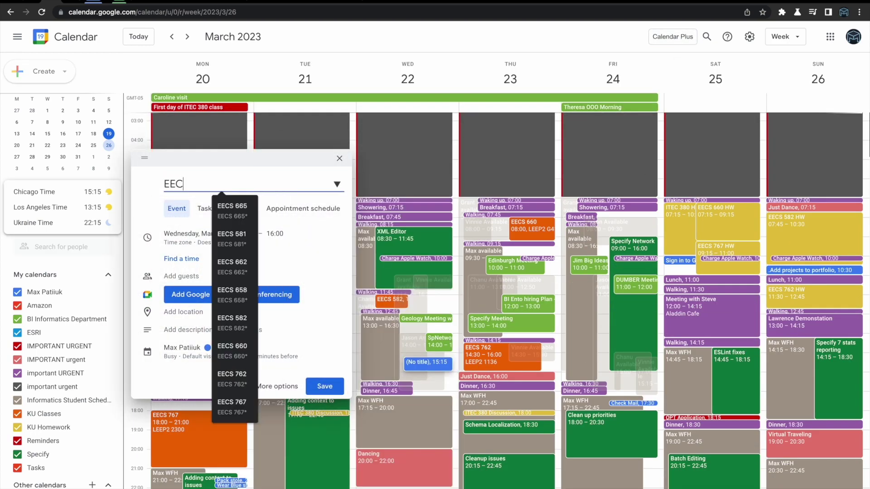
text(S 665 HW)
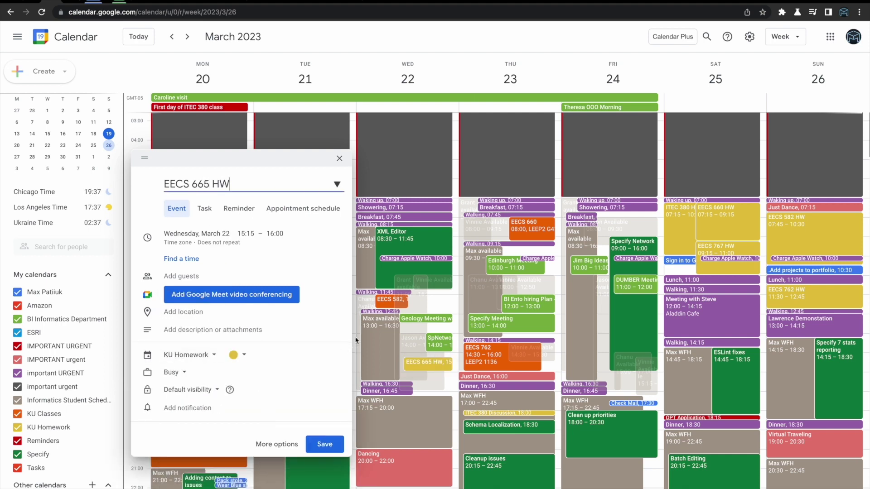
Step: Retitle the draft event "e:Working at ESRI" to try the ESRI short-name prefix, and discard the draft
key(ctrl+a)
text(e:Work)
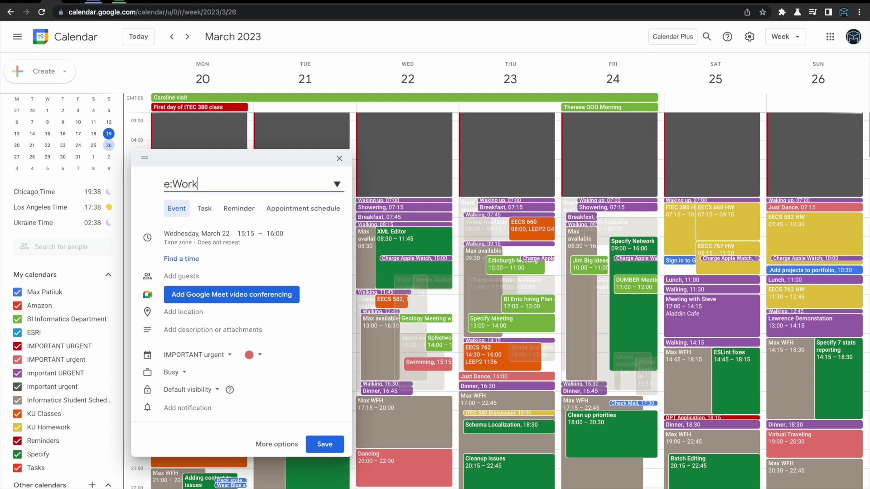
text(ing at ESRI)
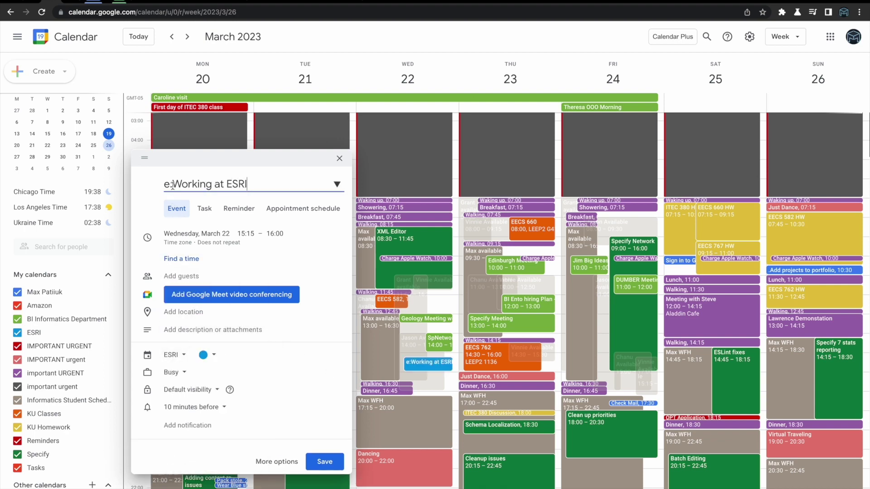
drag(173, 184, 157, 189)
click(339, 159)
click(474, 290)
Step: Reopen the Calendar Plus dashboard and open the Short Names list for editing
click(672, 36)
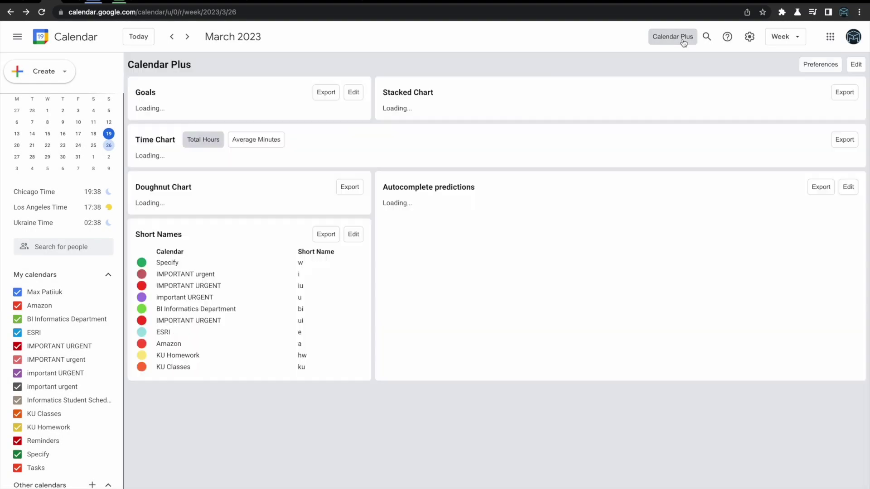
scroll(469, 320, down, 10)
scroll(343, 409, down, 2)
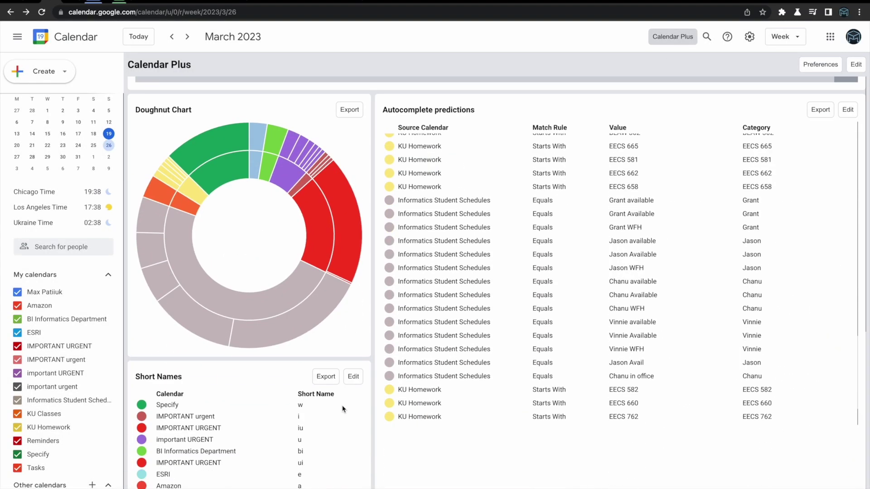
click(140, 379)
click(353, 377)
scroll(254, 330, down, 2)
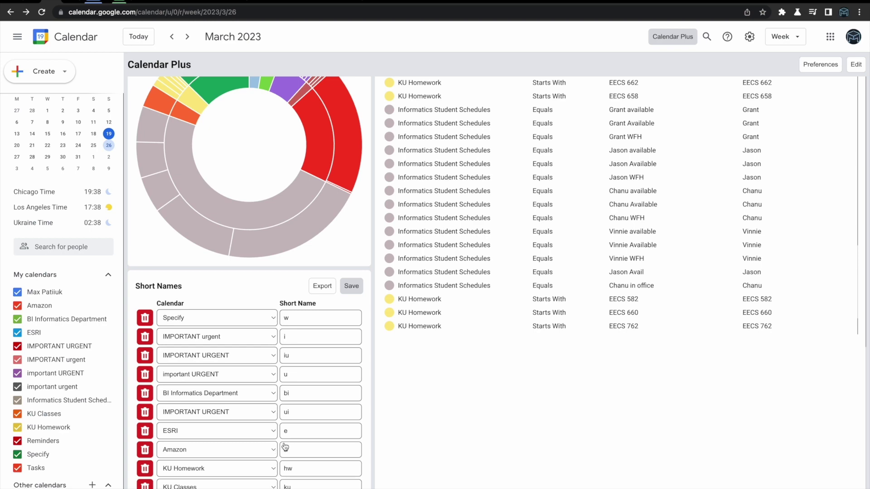
Step: Close the dashboard, switch the calendar to Day view, and reopen Calendar Plus for March 26, 2023
click(672, 36)
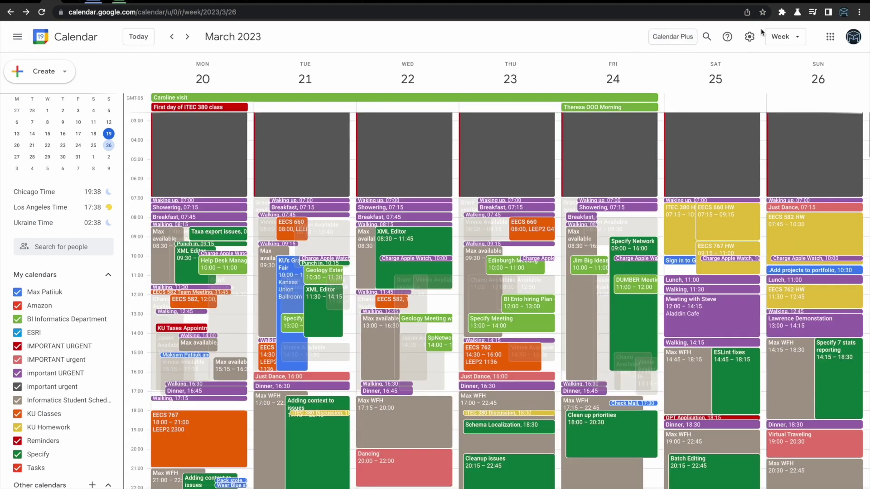
click(768, 37)
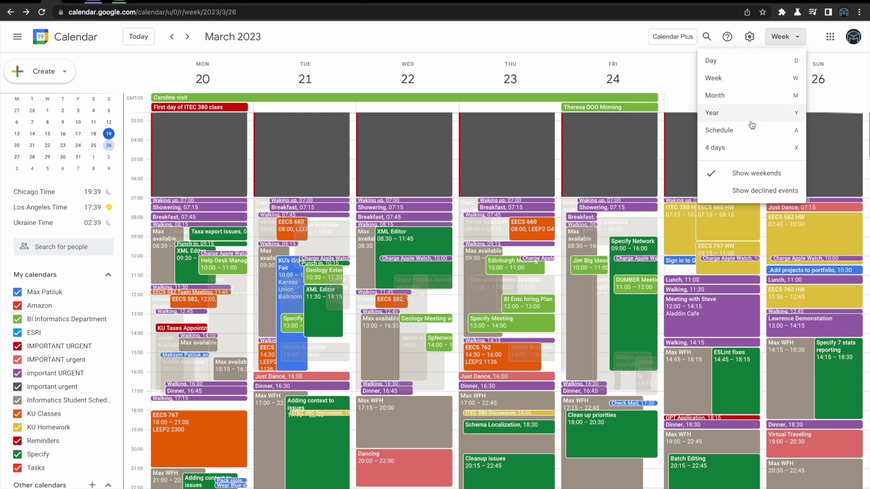
click(738, 61)
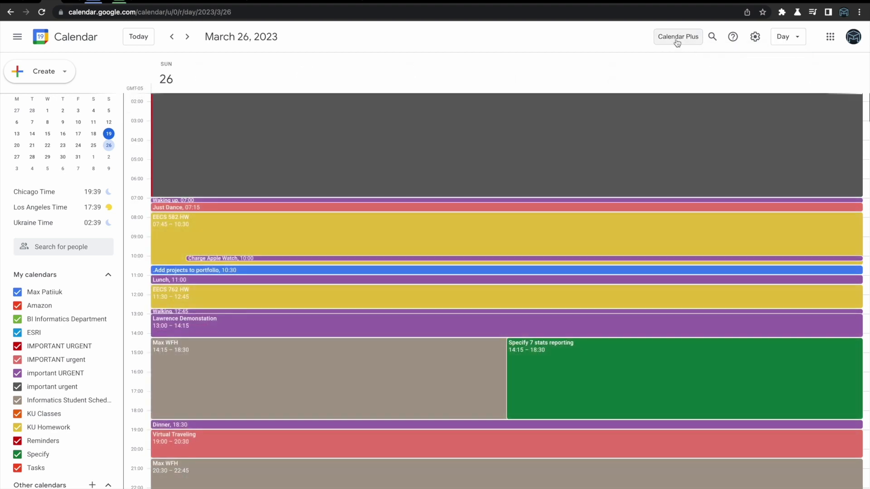
click(677, 40)
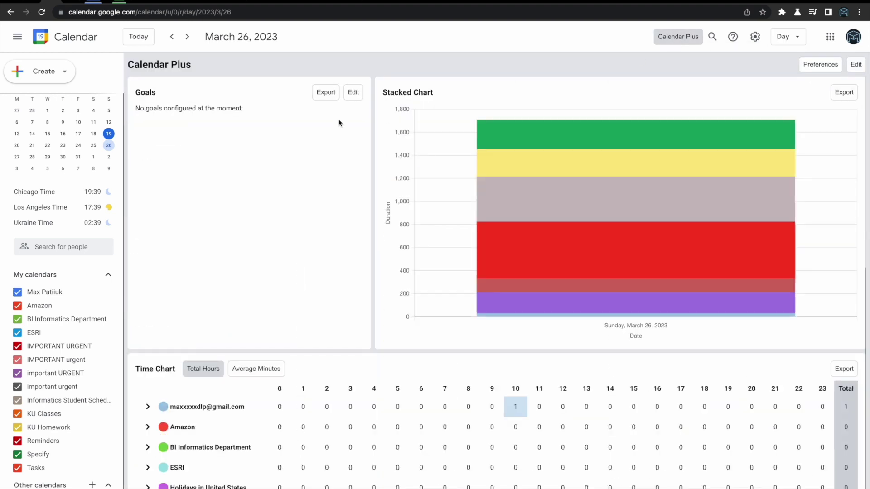
Step: Add and save a daily goal of 8 hours for the Sleep category of the IMPORTANT URGENT calendar
click(352, 93)
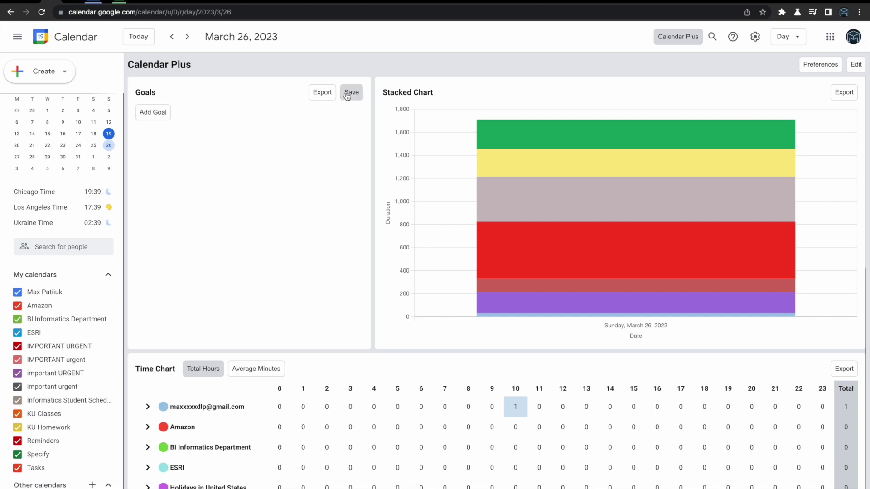
click(158, 113)
click(228, 116)
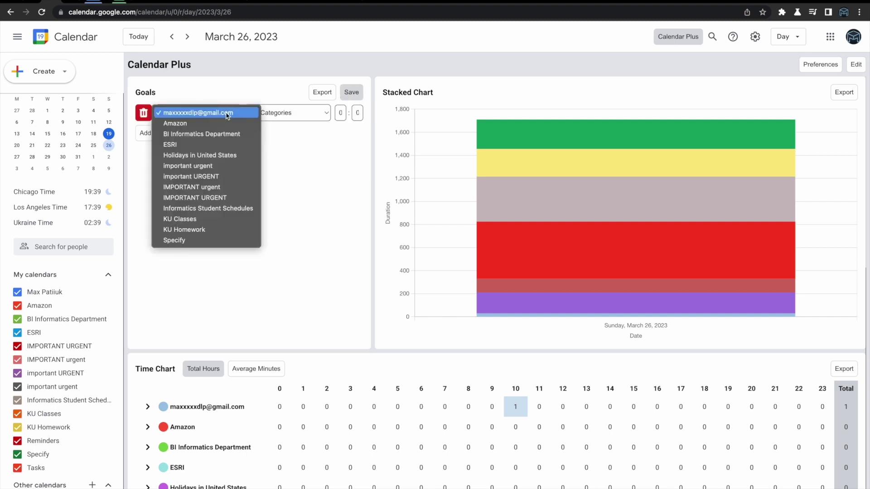
click(229, 198)
click(290, 114)
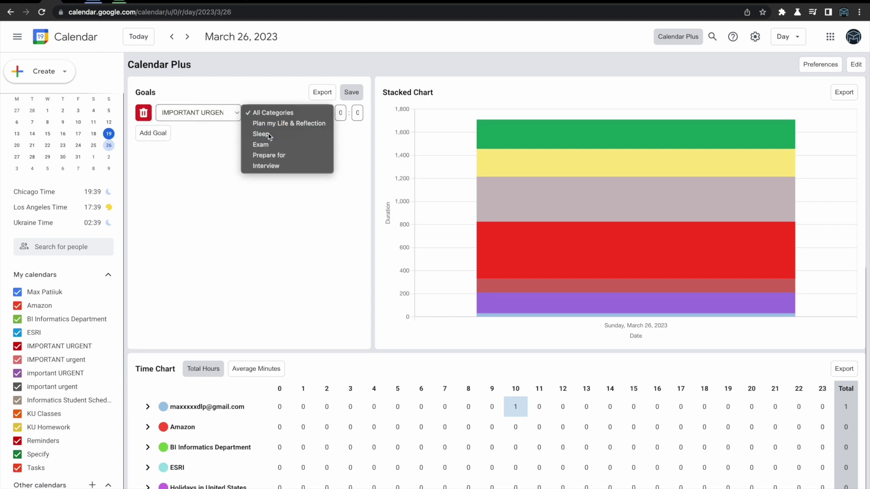
click(269, 134)
click(341, 113)
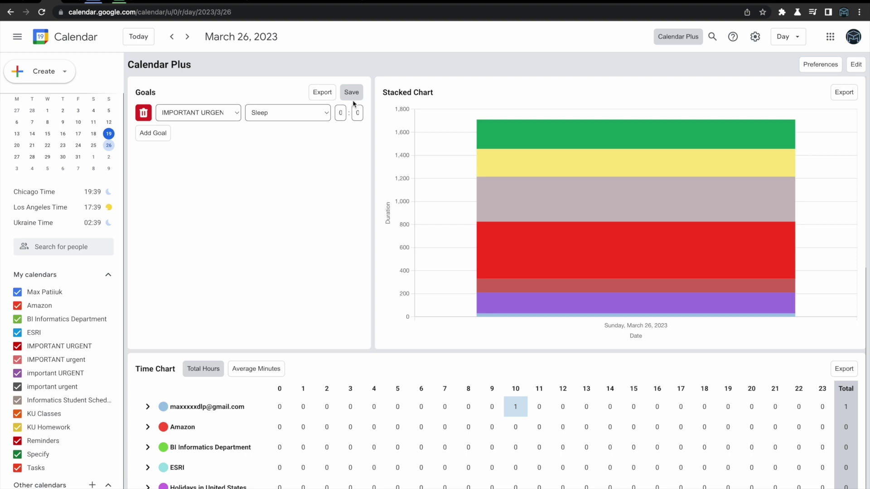
key(BackSpace)
text(3)
click(358, 96)
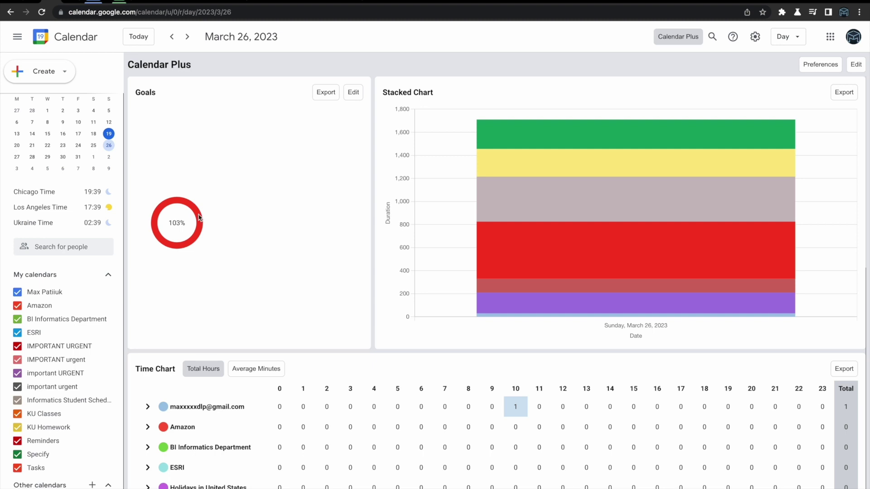
Step: Examine the Sleep goal's progress, the Stacked Chart segments and the Time Chart for the day
mouse_move(199, 217)
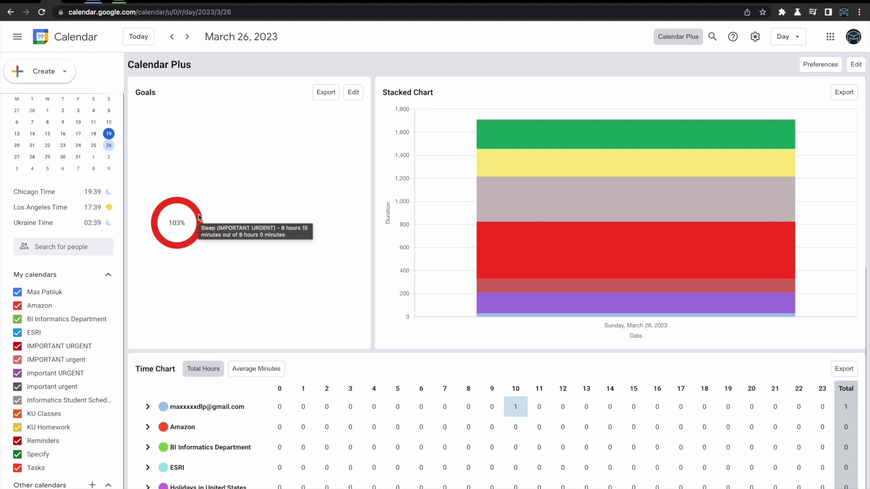
mouse_move(486, 251)
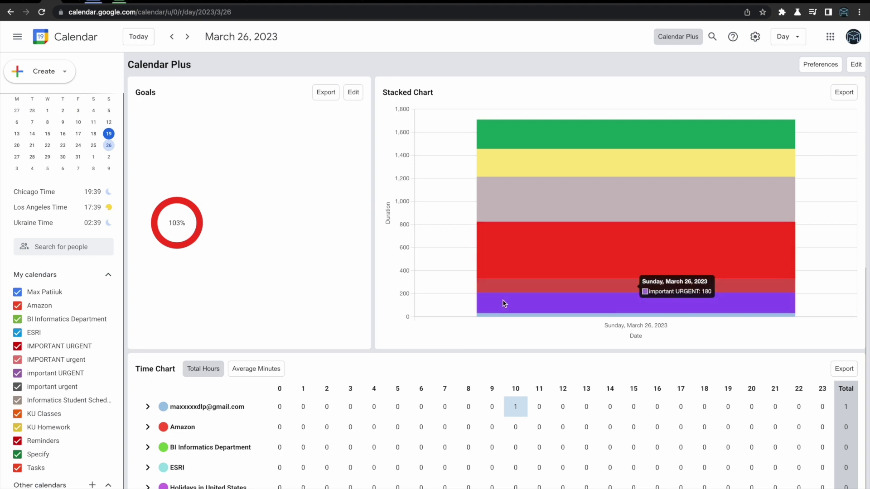
mouse_move(509, 318)
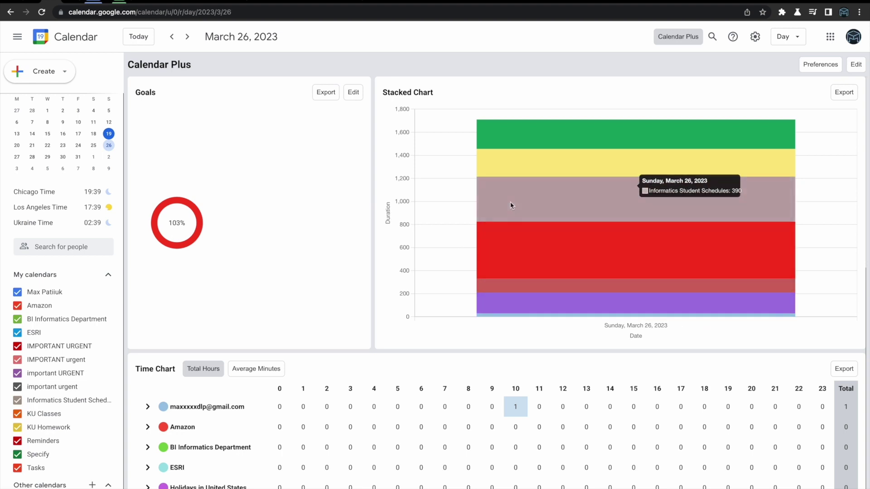
mouse_move(526, 143)
scroll(375, 214, down, 12)
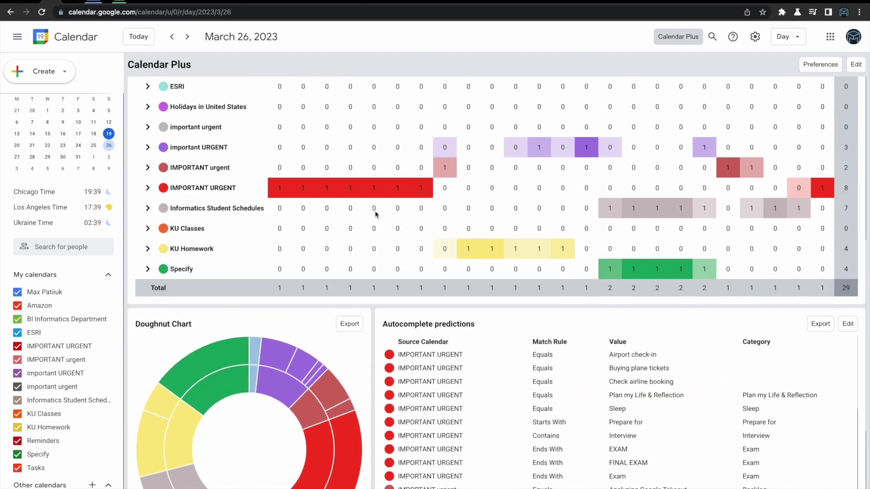
scroll(374, 209, up, 12)
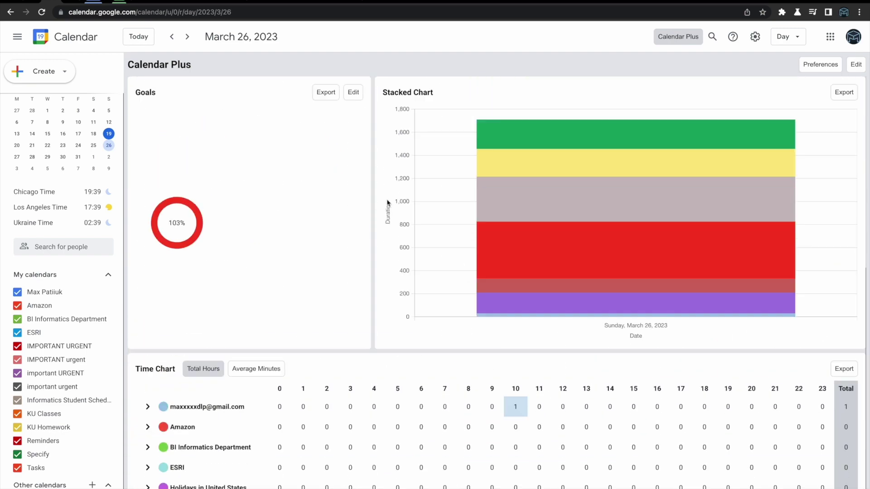
Step: View the dashboard for March 2023 in Week view, and change it to Month view
click(776, 43)
click(767, 77)
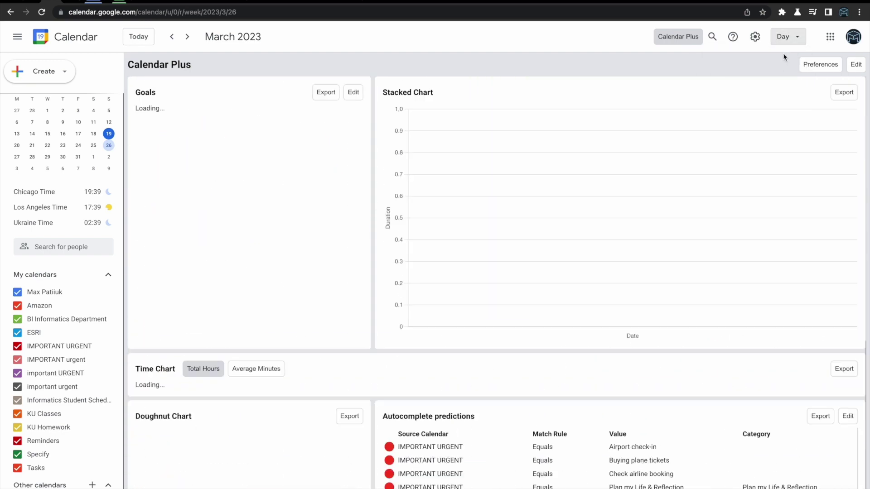
click(793, 40)
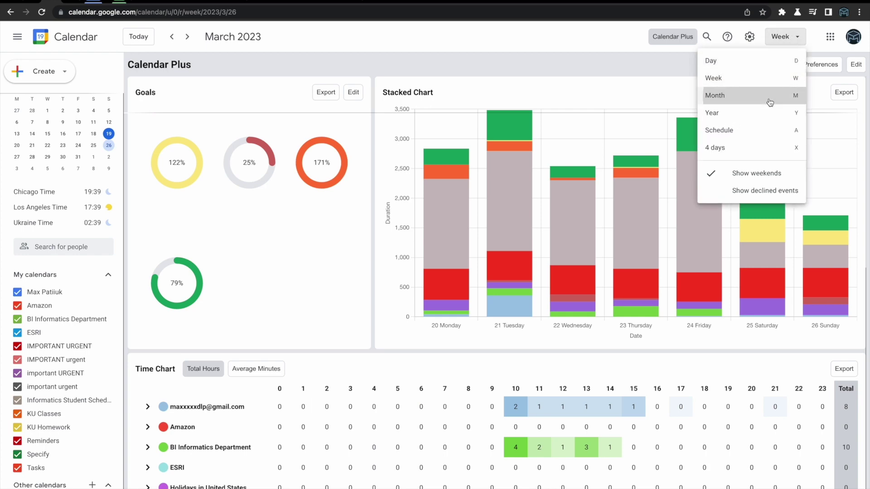
click(770, 96)
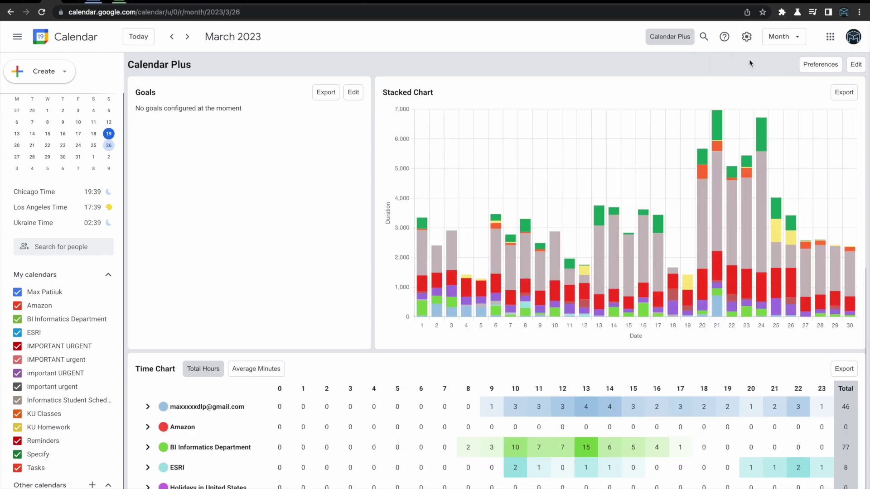
Step: Compare the monthly charts for February and March 2023, and go back to December 2022
key(k)
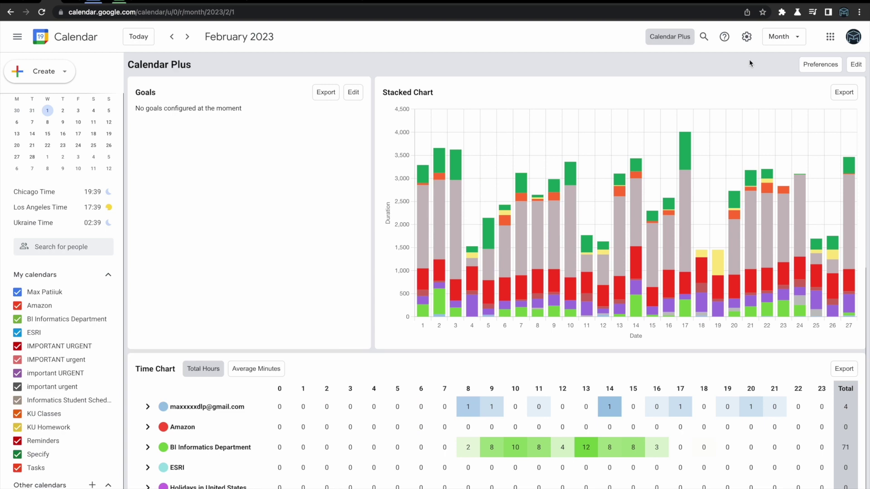
key(j)
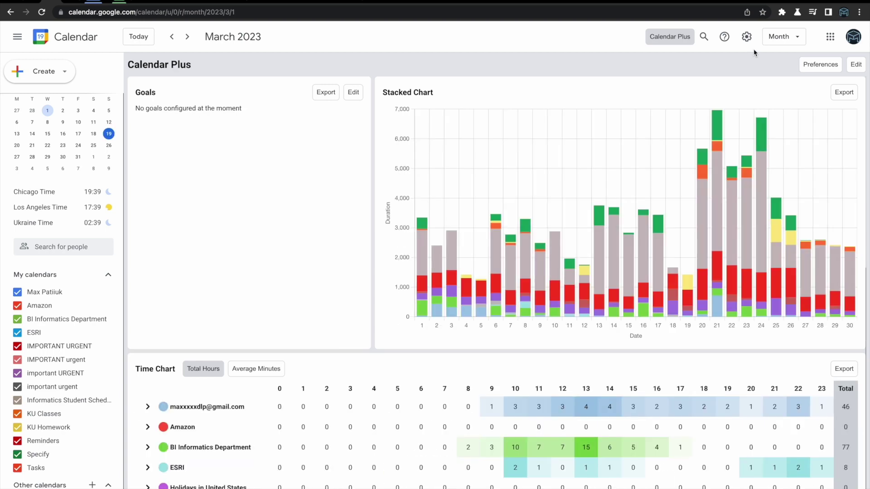
key(k)
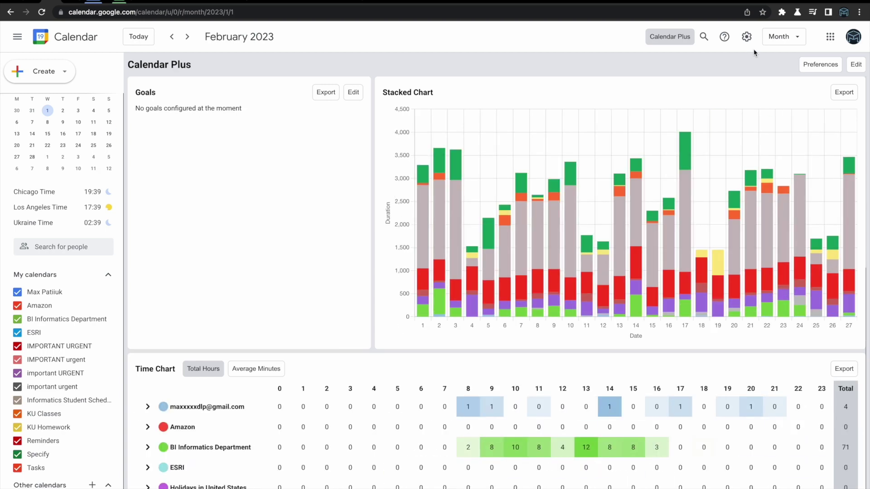
key(k)
key(k)
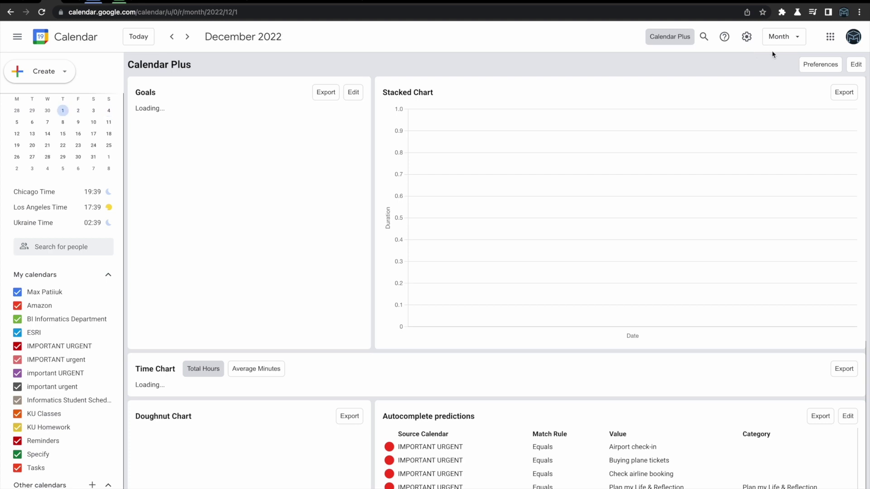
Step: Switch the dashboard to Year view for 2022 and examine its Stacked Chart and Time Chart
click(773, 45)
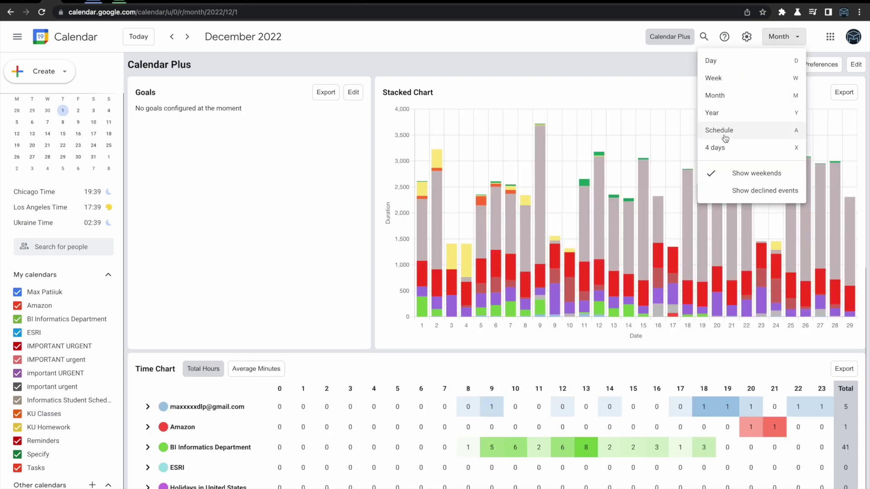
click(740, 117)
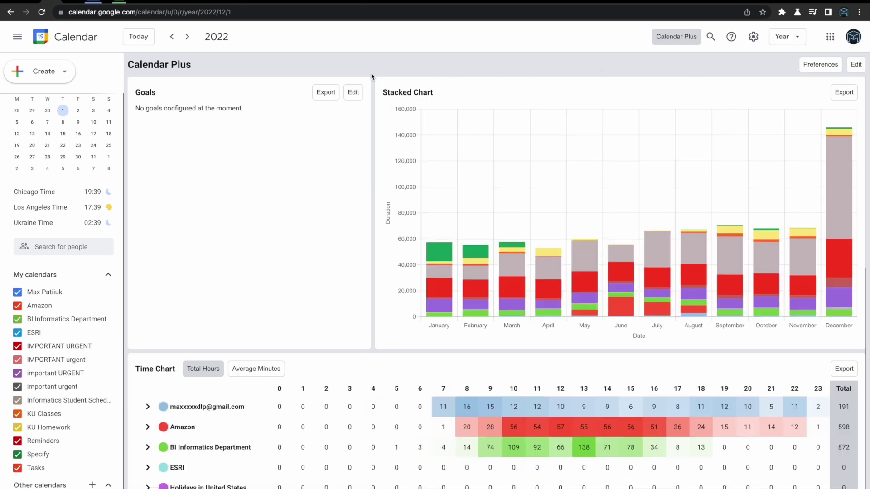
scroll(389, 153, down, 4)
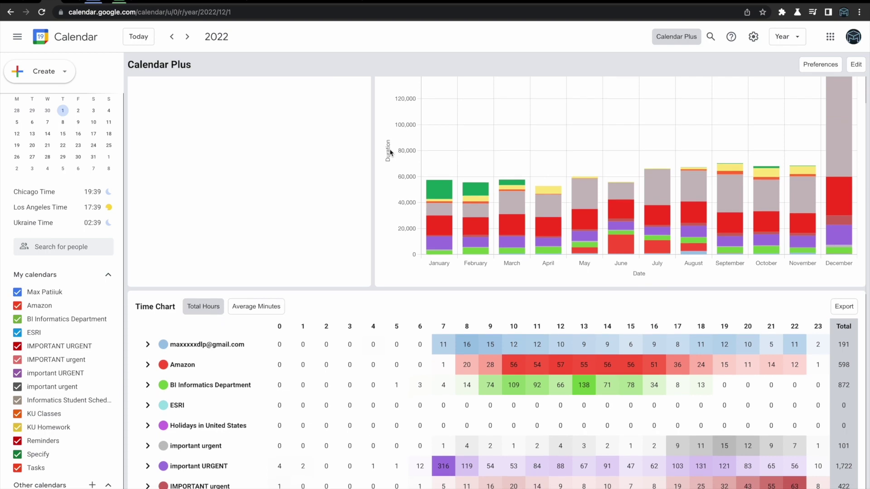
scroll(389, 153, down, 1)
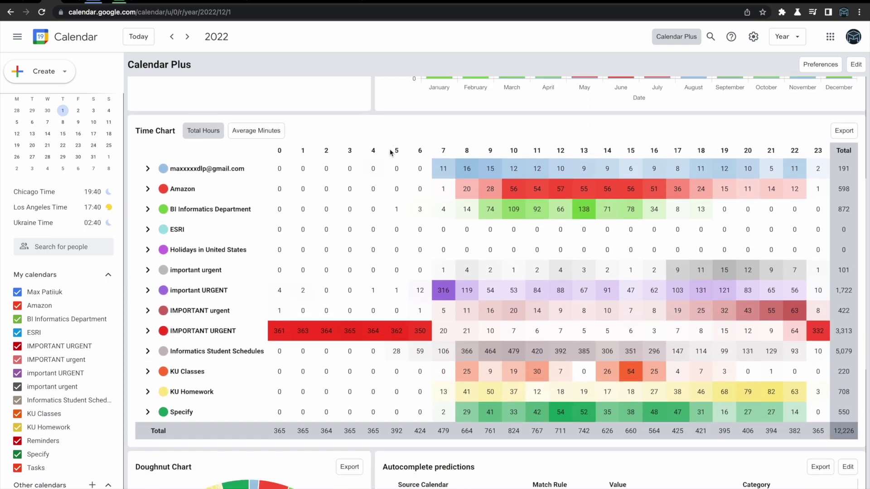
Step: Switch the Time Chart to average minutes and expand the KU Homework calendar's category breakdown
click(269, 131)
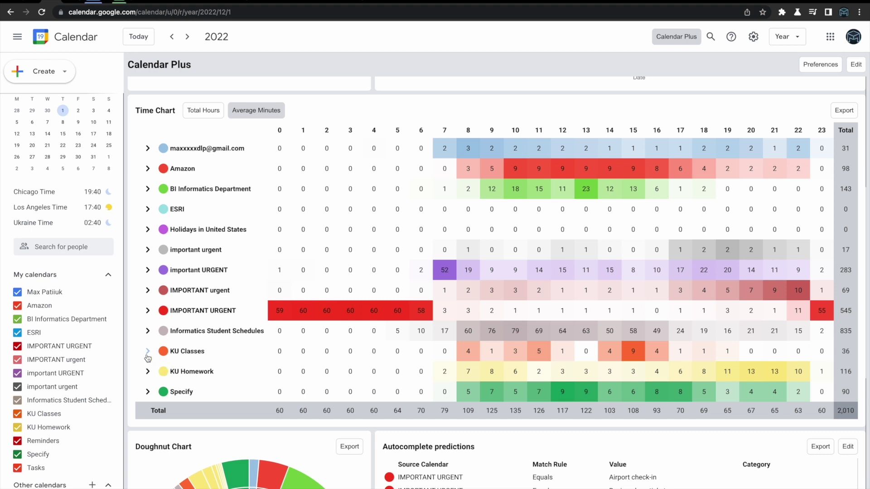
click(148, 371)
scroll(149, 371, down, 3)
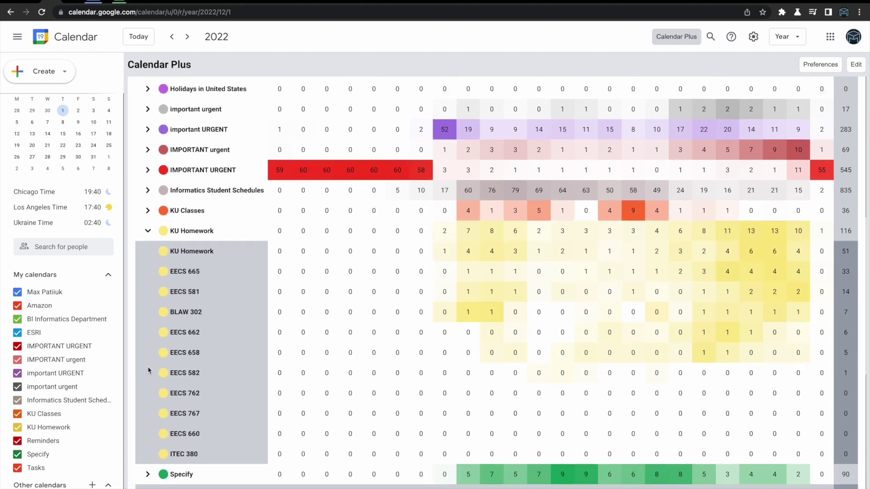
Step: Collapse the KU Homework breakdown in the Time Chart and examine the category breakdown of the important URGENT calendar
scroll(148, 353, down, 1)
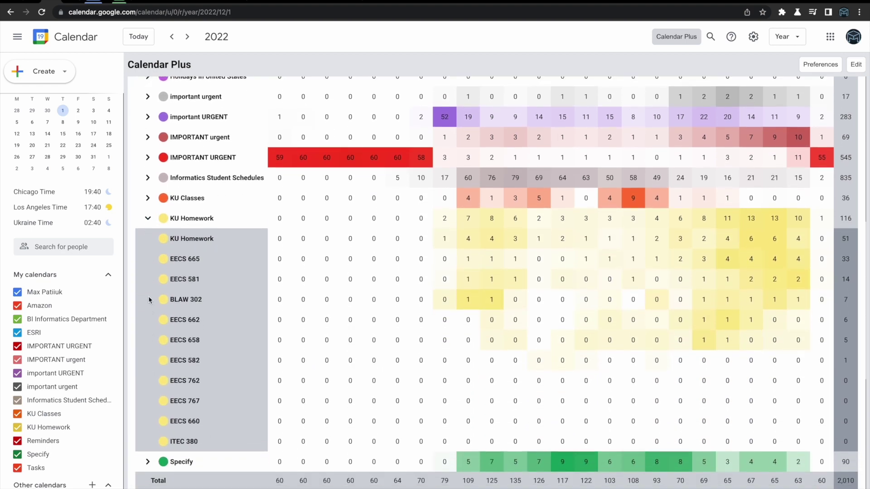
click(147, 221)
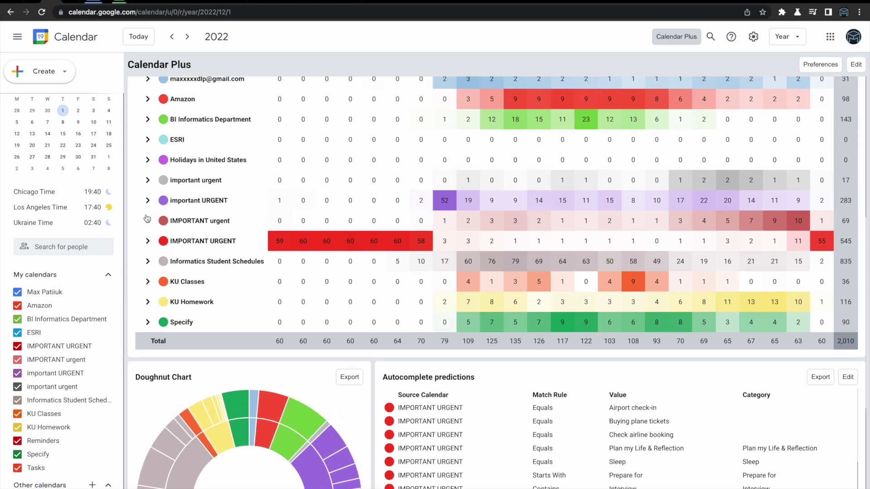
click(147, 202)
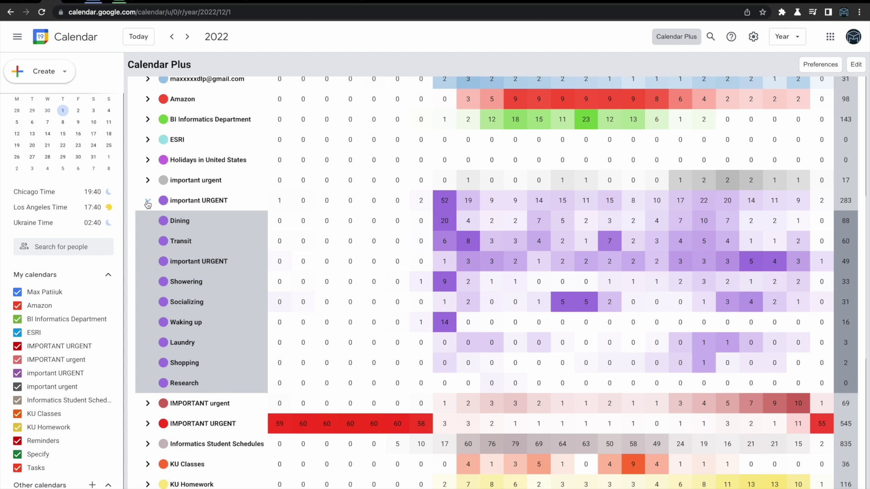
scroll(148, 205, up, 2)
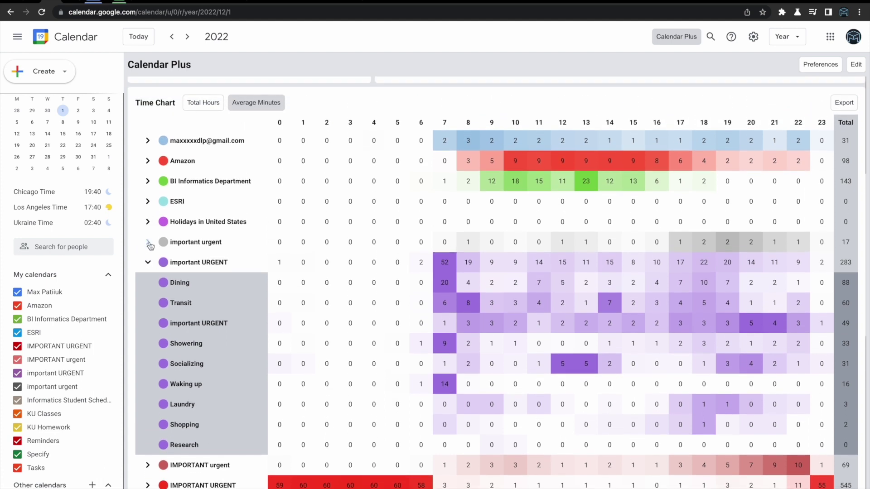
click(148, 263)
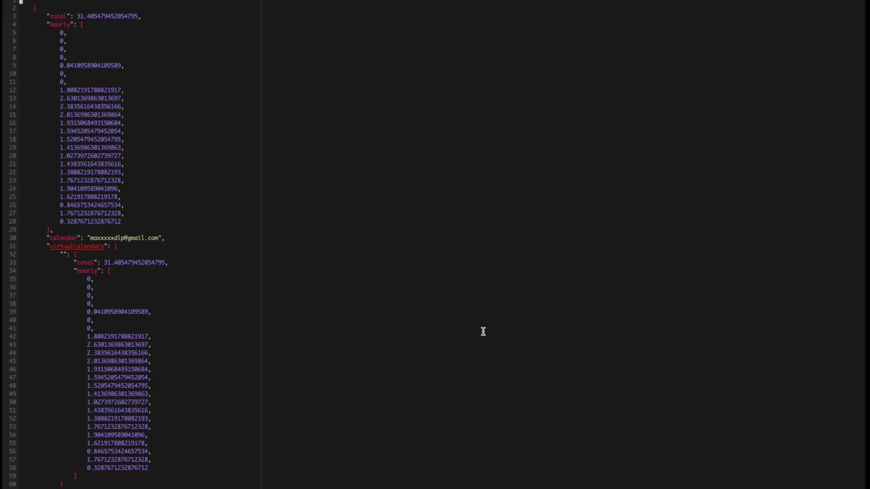
Step: Look through the exported Time Chart JSON file, covering the totals and hourly values down to the Specify calendar
key(Down)
key(Down)
key(Down)
key(Down)
key(Down)
key(Down)
key(Down)
key(Down)
key(Down)
key(Down)
key(Down)
key(Down)
key(Down)
key(Down)
key(Down)
key(Down)
key(Down)
key(Down)
key(Down)
key(Down)
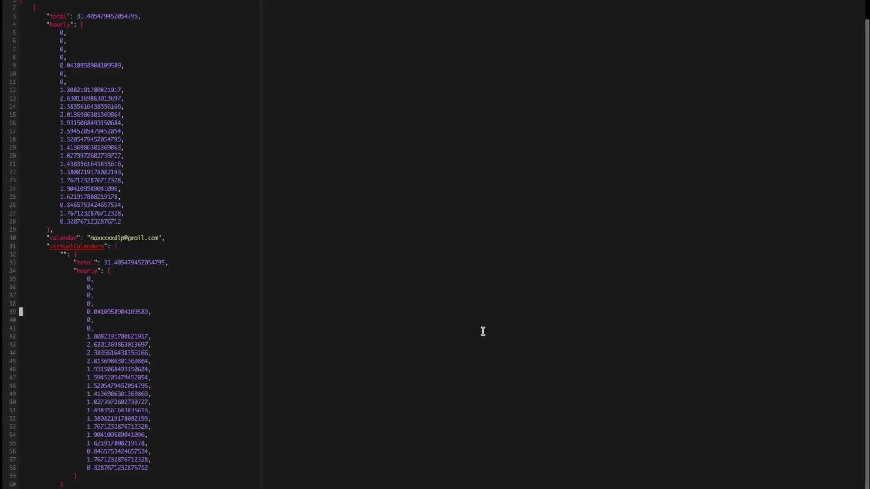
key(Down)
key(Down)
key(Down)
key(Down)
key(Down)
key(Down)
key(Down)
key(Down)
key(Down)
key(Down)
key(Down)
key(Down)
key(Down)
key(Down)
key(Down)
key(Down)
key(Down)
key(Down)
key(Down)
key(Down)
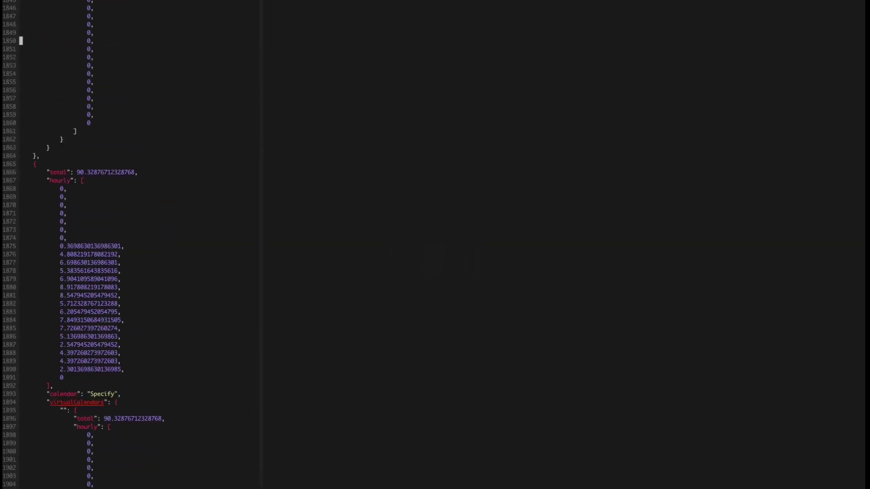
key(Up)
key(Up)
key(Up)
key(Up)
key(Up)
key(Up)
key(Up)
key(Up)
key(Up)
key(Up)
key(Up)
key(Up)
key(Up)
key(Up)
key(Up)
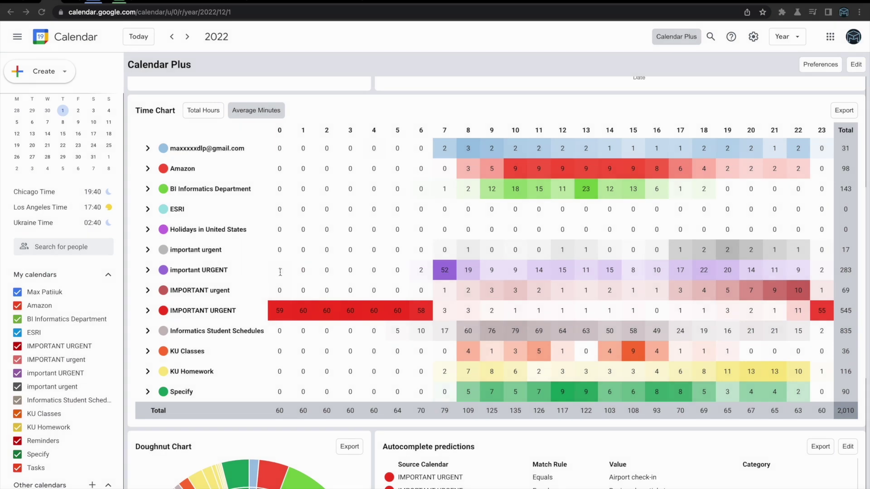
Step: Switch the dashboard to Week view and open the Calendar Plus preferences
key(w)
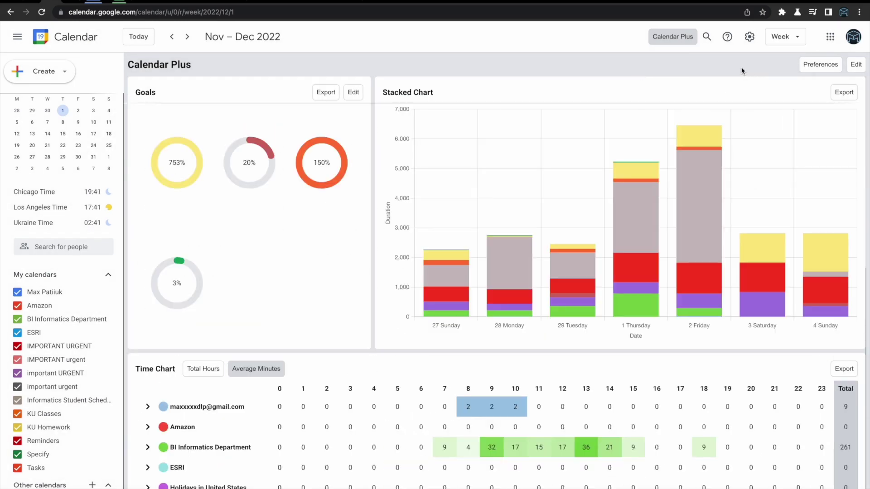
click(819, 65)
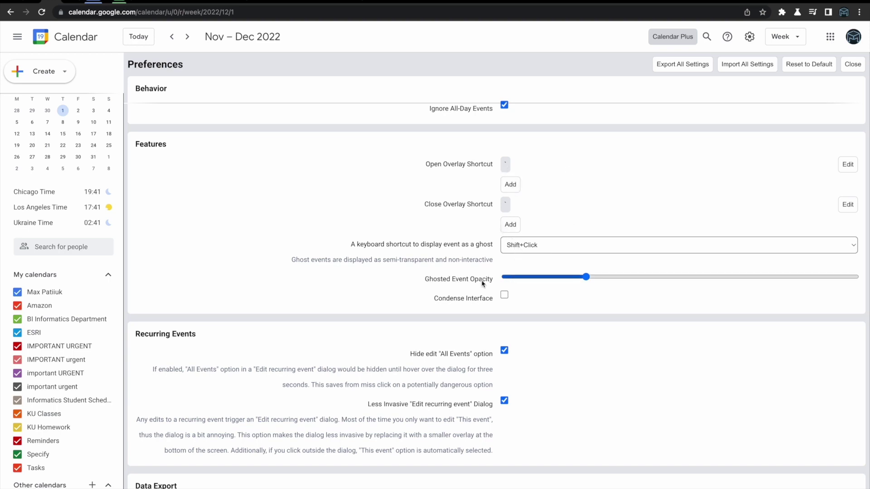
Step: Return to the calendar and show the week of March 20–26, 2023
click(662, 40)
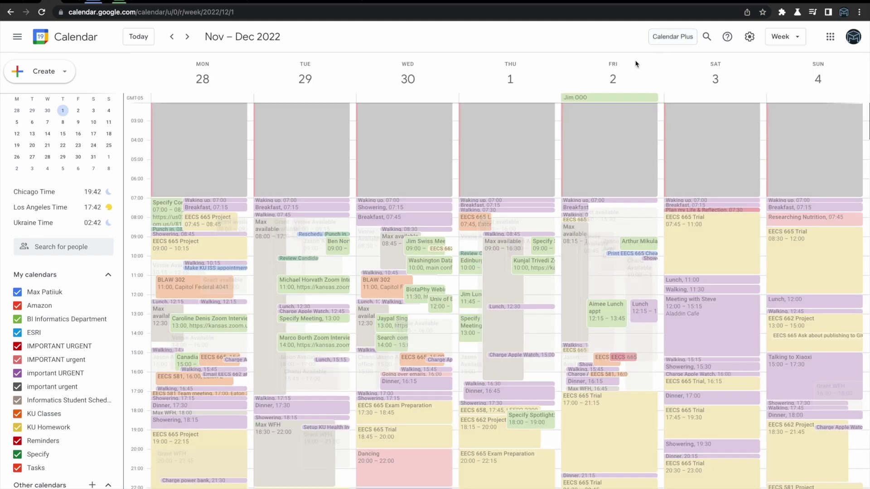
key(t)
key(n)
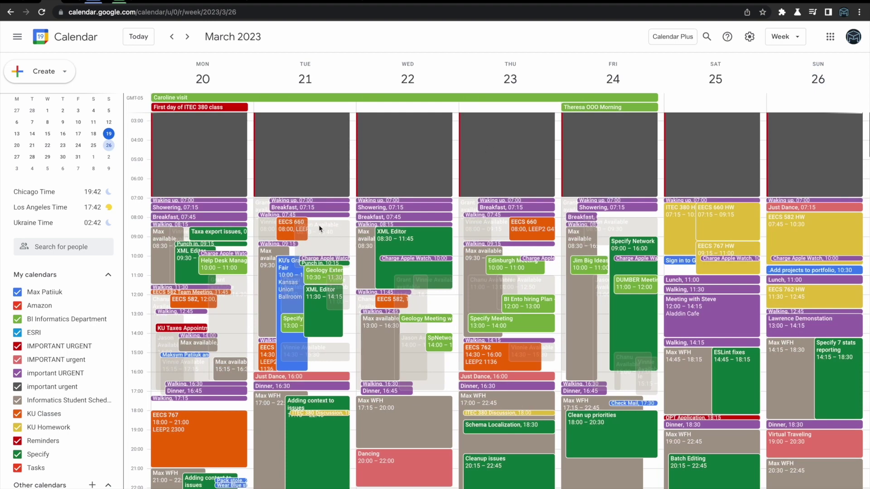
Step: Lower the Ghosted Event Opacity preference to nearly its minimum and view the ghosted events in the calendar
click(653, 39)
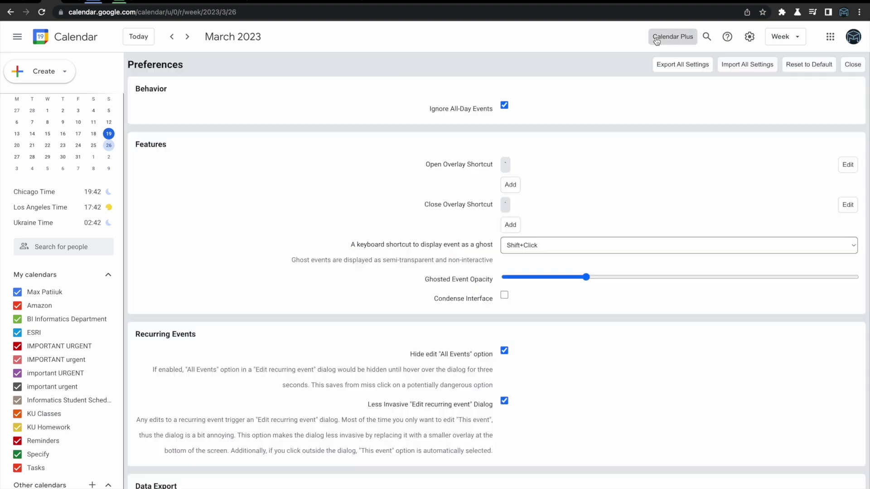
drag(589, 277, 510, 285)
click(669, 38)
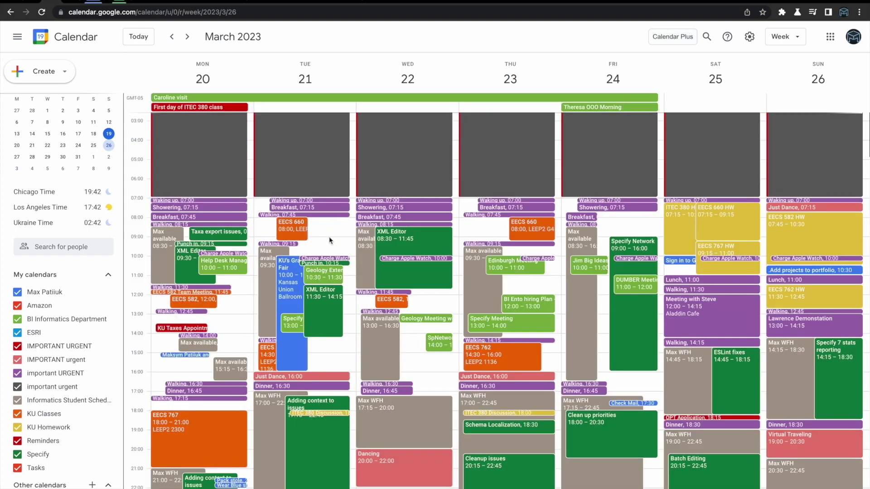
Step: Raise the Ghosted Event Opacity preference to nearly its maximum and view the ghosted events in the calendar
click(673, 37)
drag(506, 277, 854, 277)
click(673, 36)
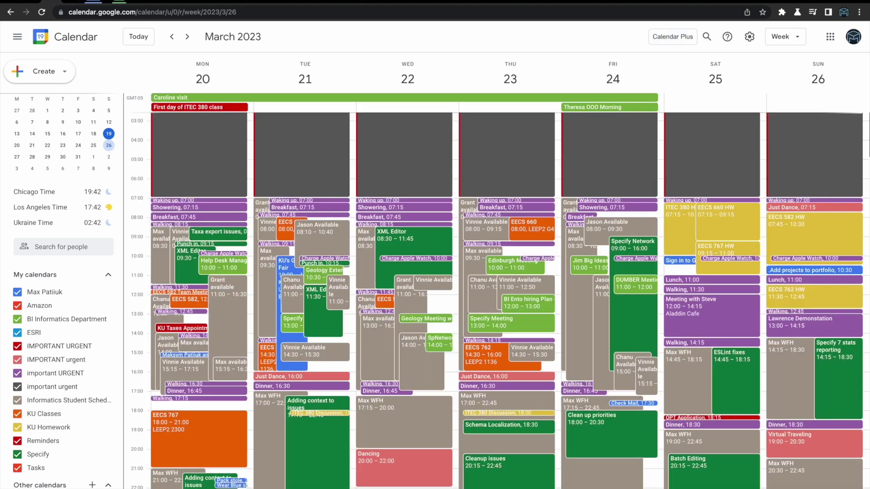
Step: Set the Ghosted Event Opacity to about a fifth of its scale, keep Shift+Click as the ghost shortcut, and return to the calendar
click(663, 39)
drag(589, 277, 572, 277)
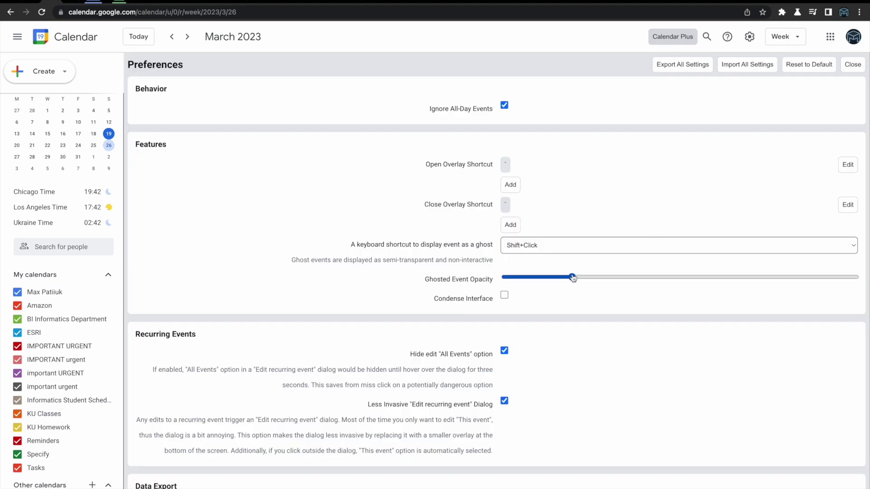
click(524, 252)
click(620, 58)
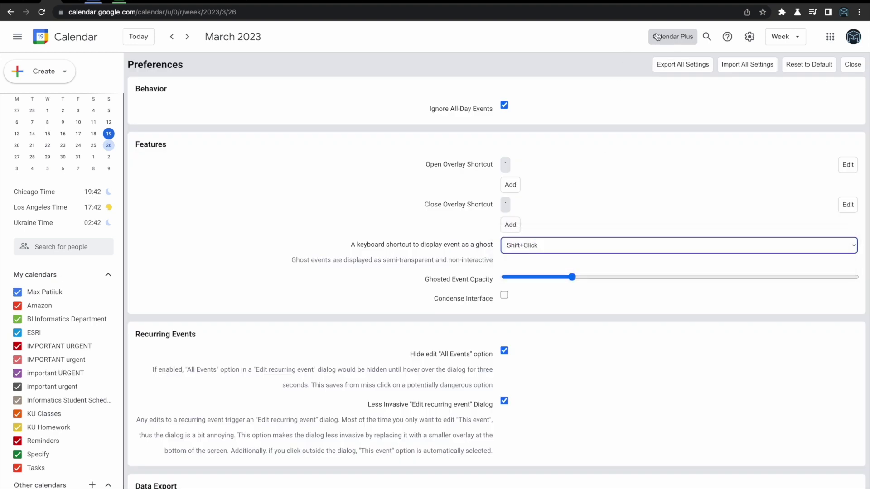
click(658, 36)
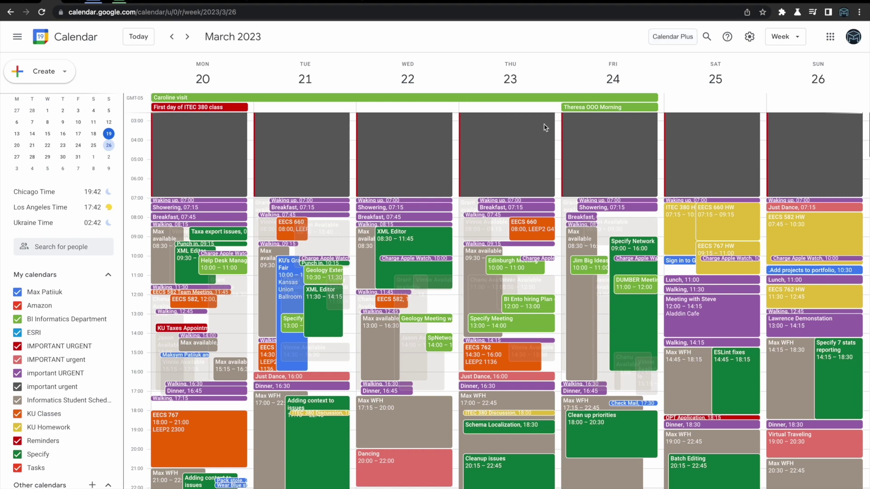
Step: Display the EECS 582 event on Wednesday, March 22 as a ghost and turn on the Condense Interface preference
key(shift)
shift+click(385, 305)
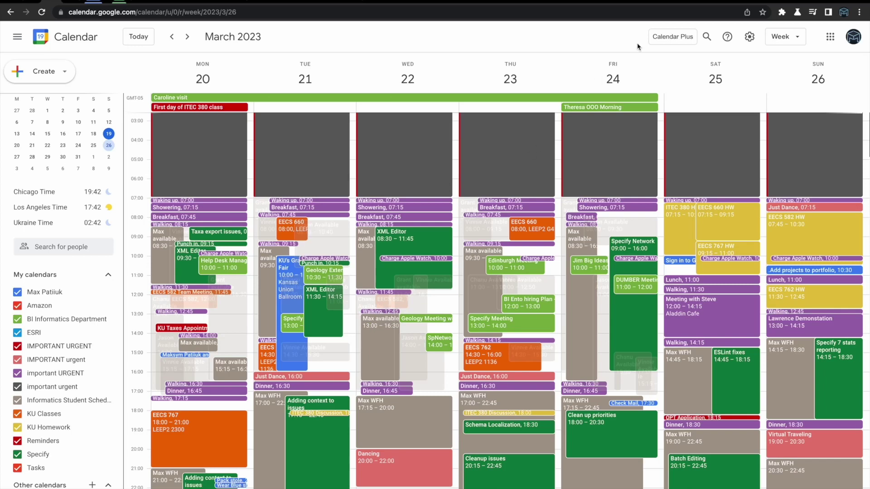
click(654, 39)
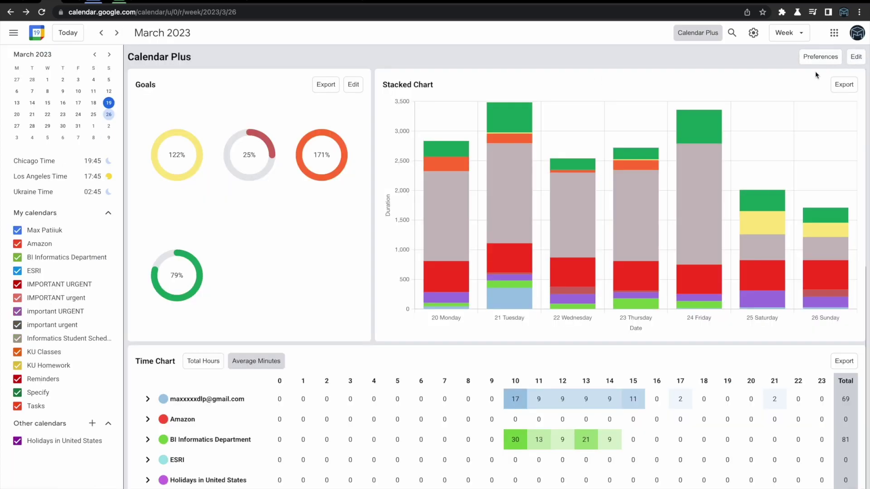
Step: Resize the Doughnut Chart, Autocomplete predictions and Short Names widgets to sit side by side in one equal row, and save the dashboard layout
click(852, 58)
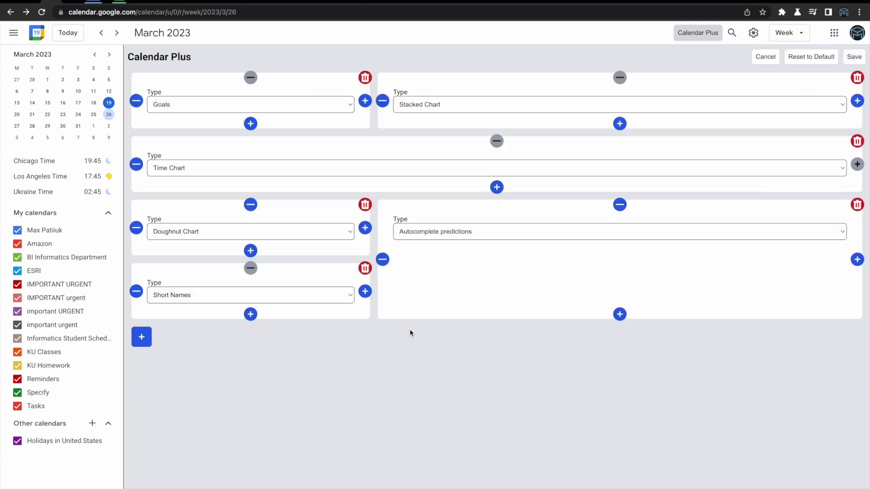
click(383, 261)
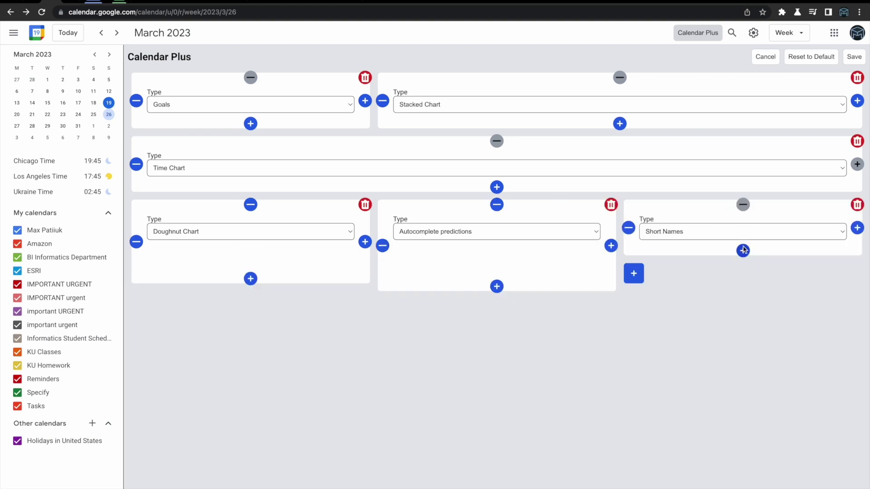
click(742, 252)
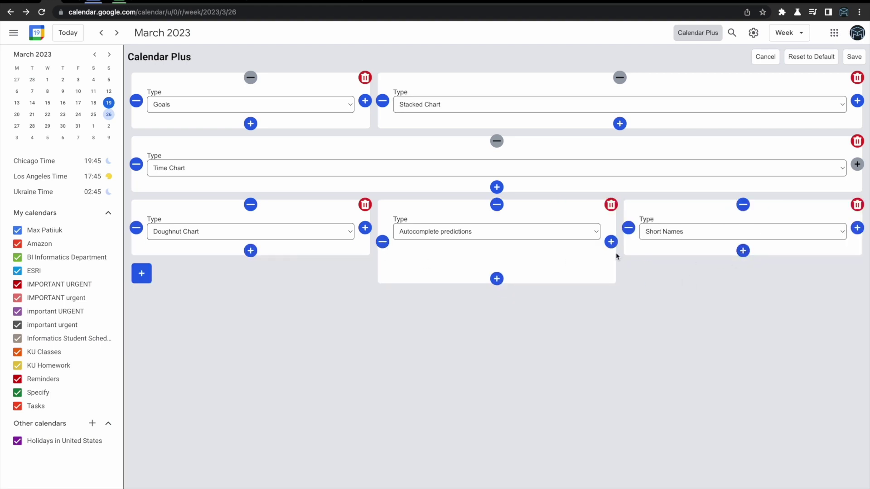
click(742, 252)
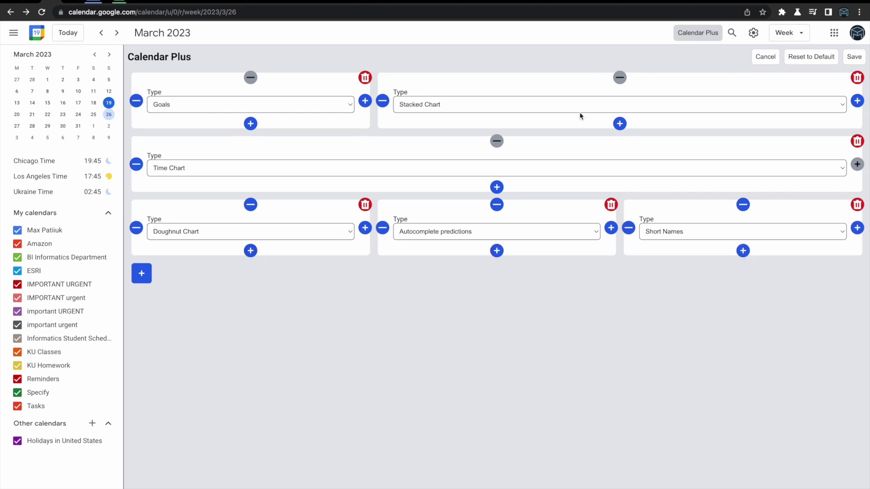
click(850, 60)
scroll(722, 256, down, 10)
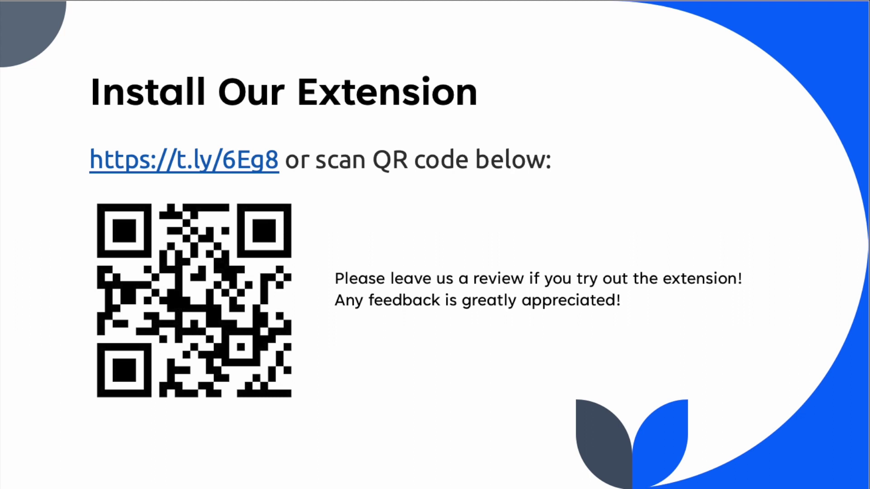
key(Right)
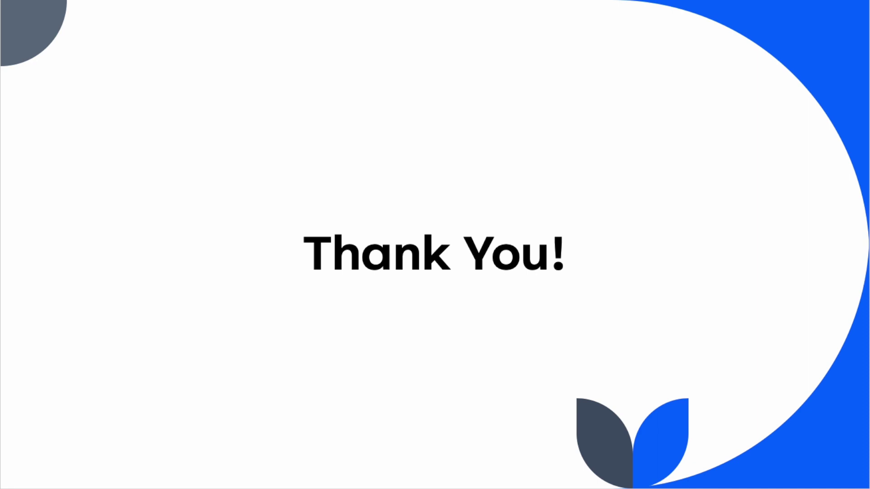